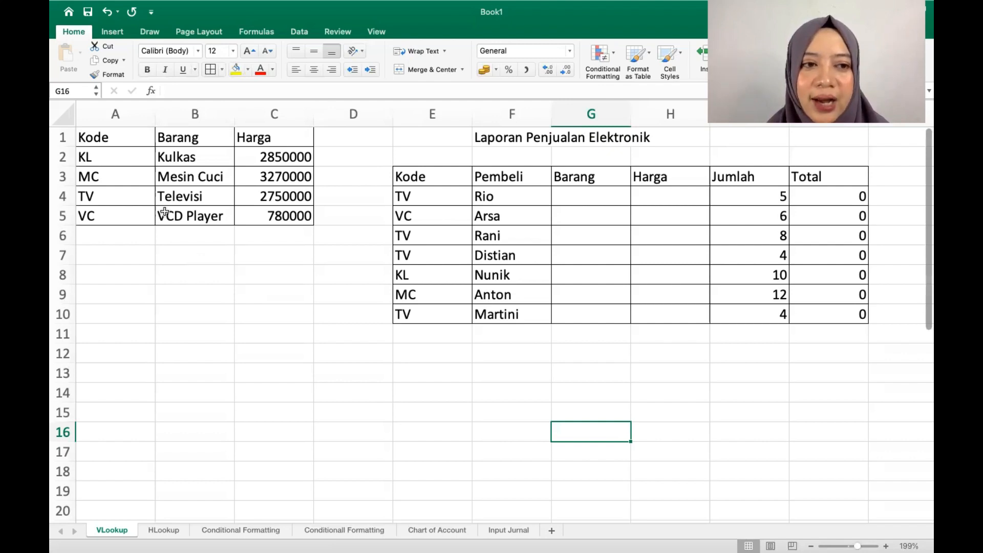
Name the price list range A2:C5 Elektronik
drag(109, 157, 258, 211)
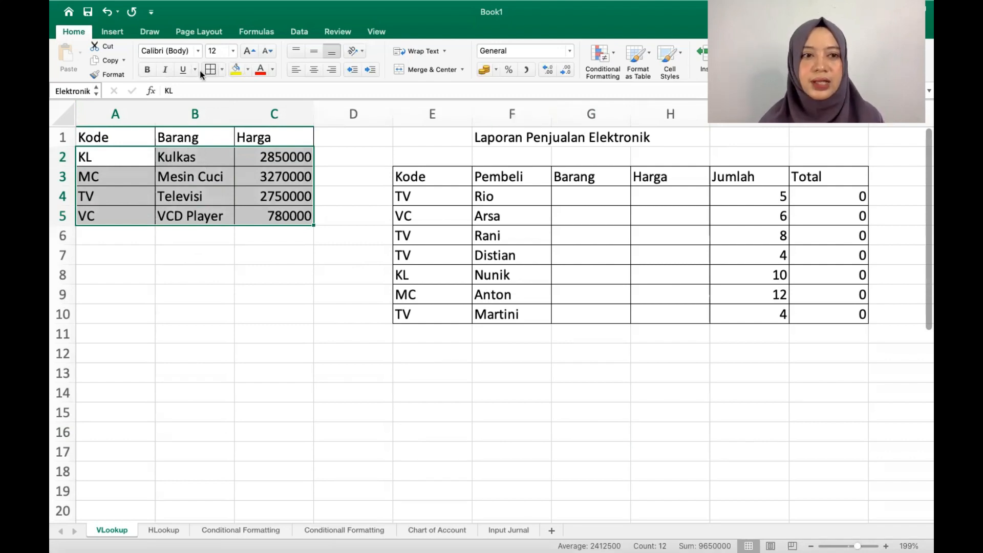
click(85, 91)
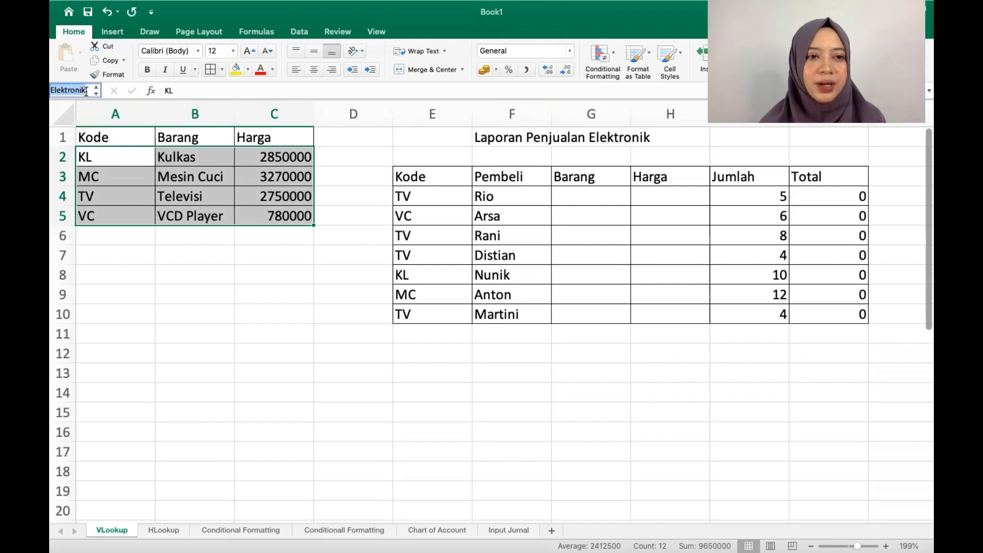
click(87, 89)
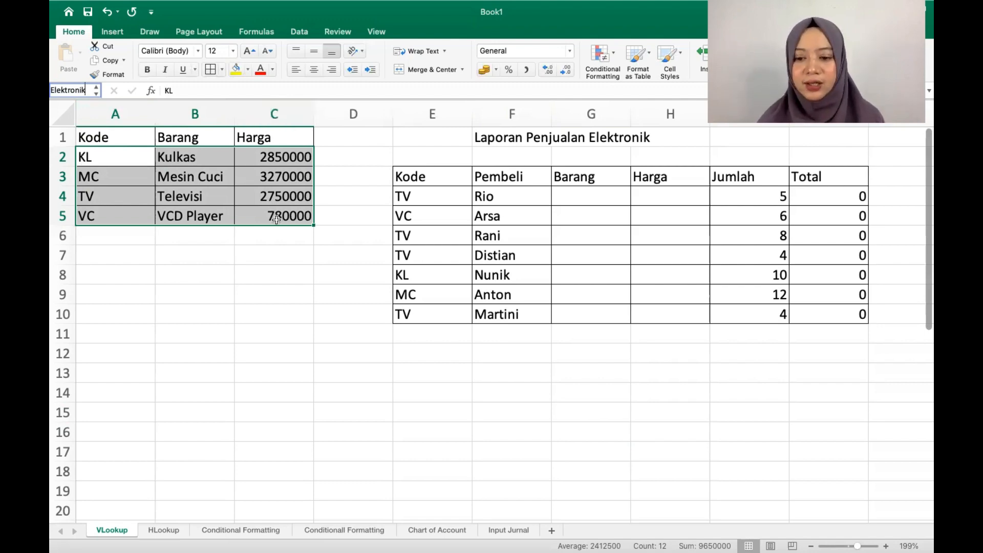
key(Return)
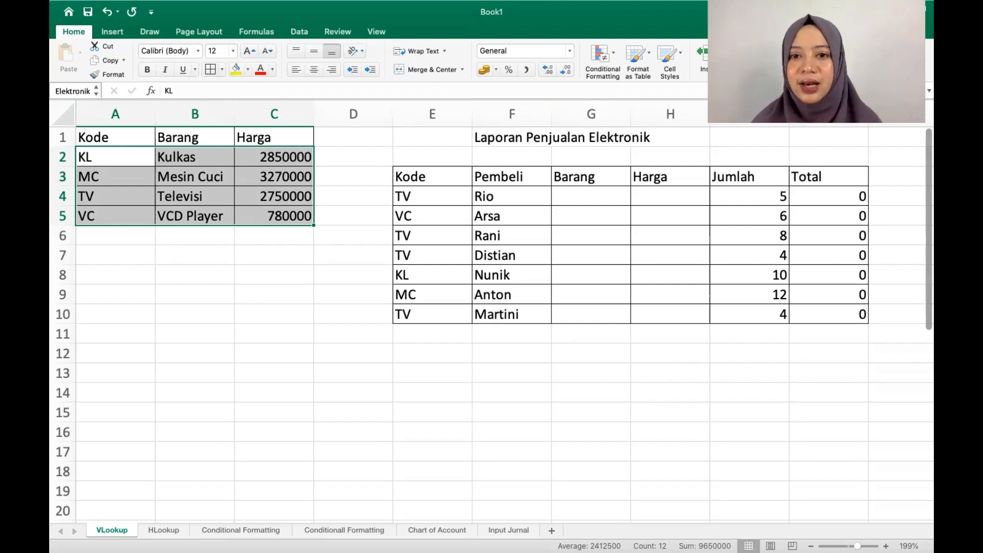
Enter =VLOOKUP(E4;Elektronik;2) in cell G4 of the Barang column
click(574, 196)
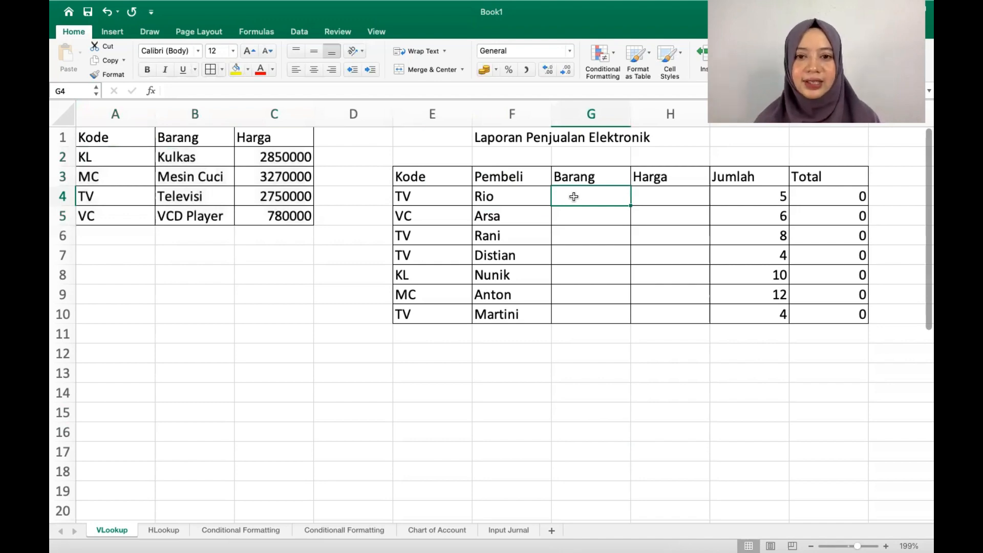
text(=)
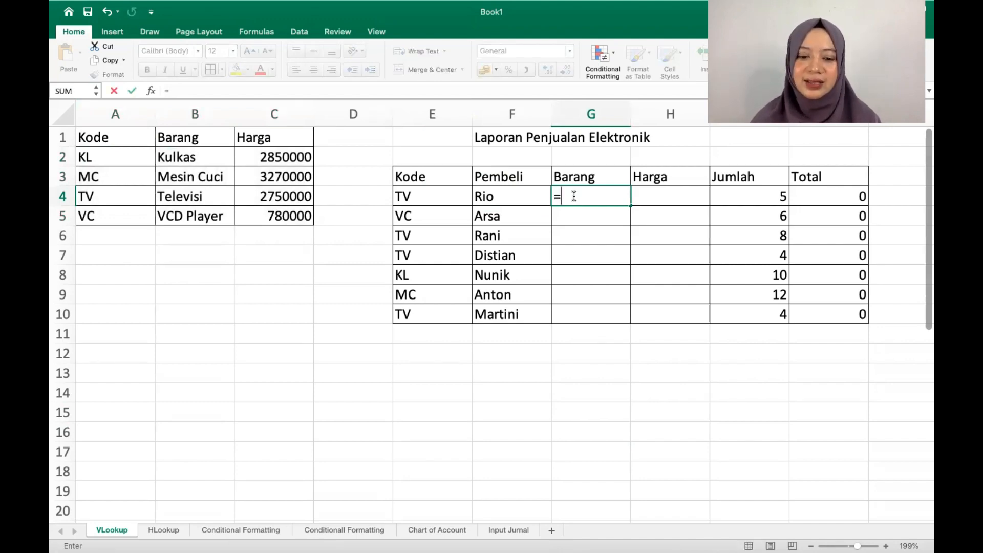
text(VL)
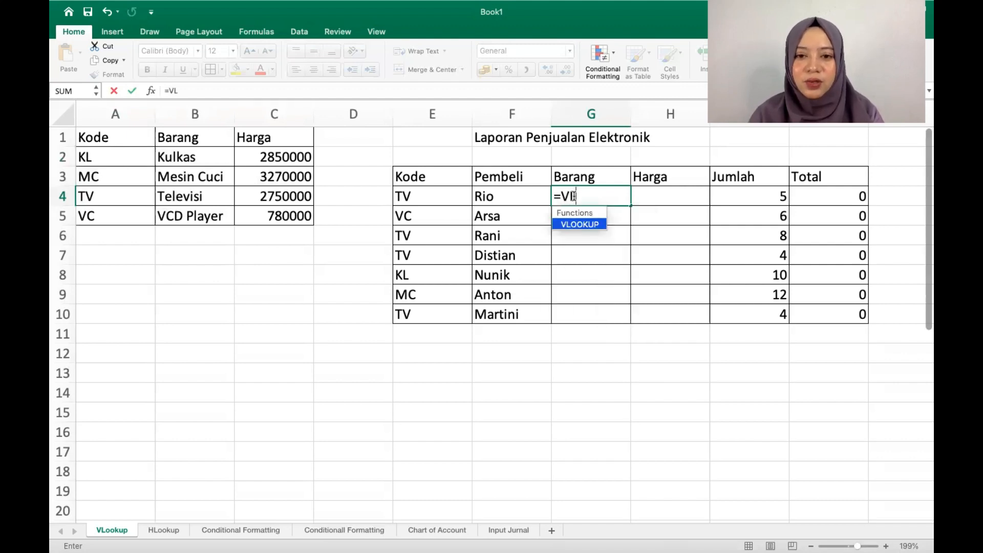
double_click(576, 222)
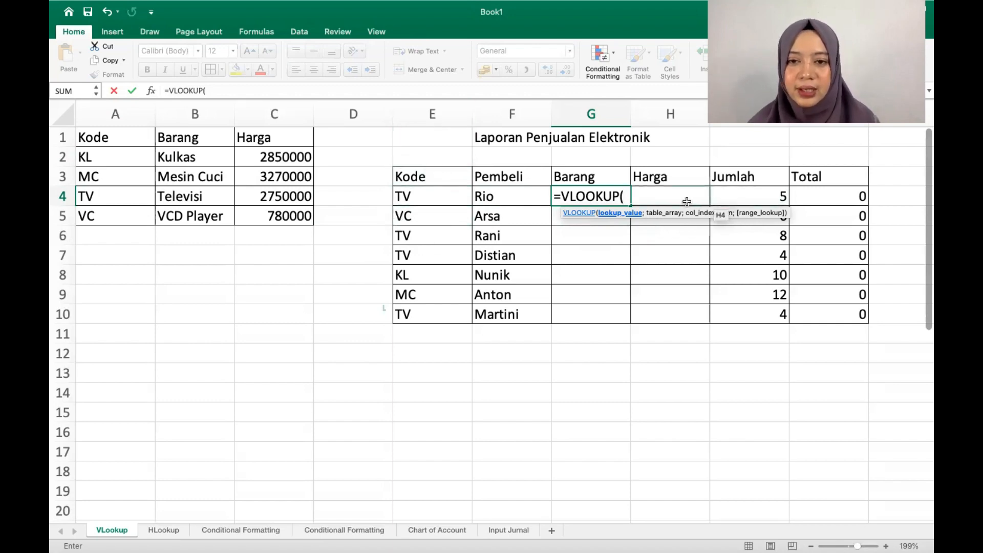
text(E)
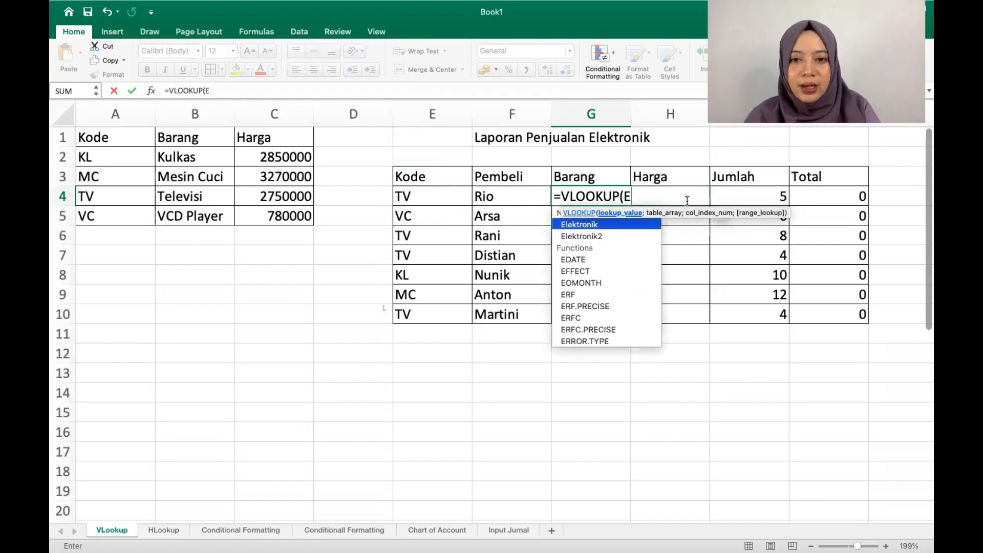
text(4)
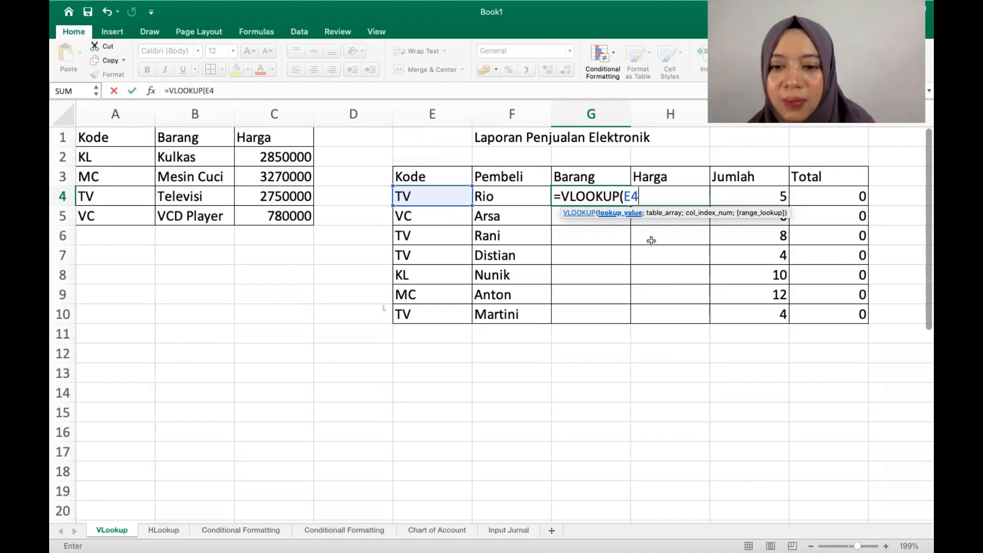
text(;)
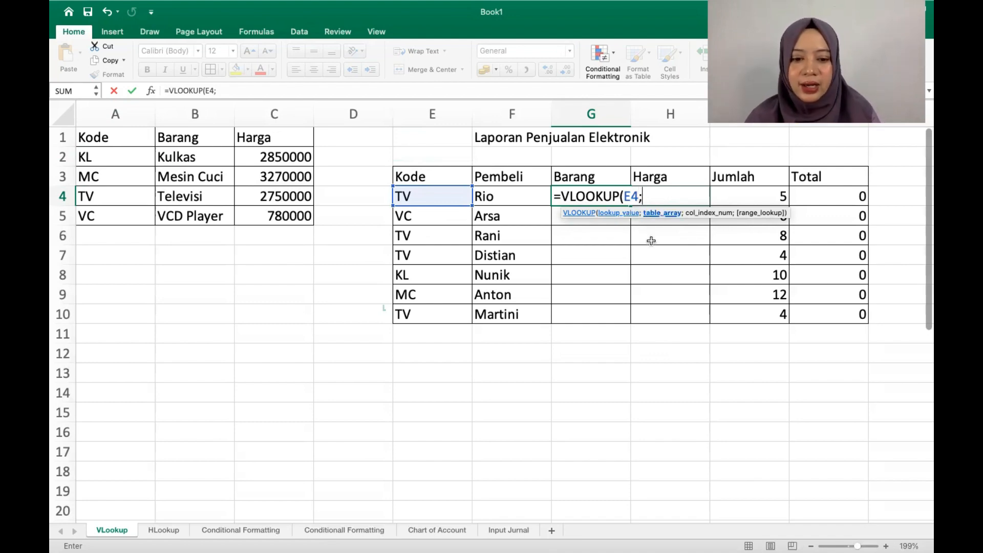
text(E)
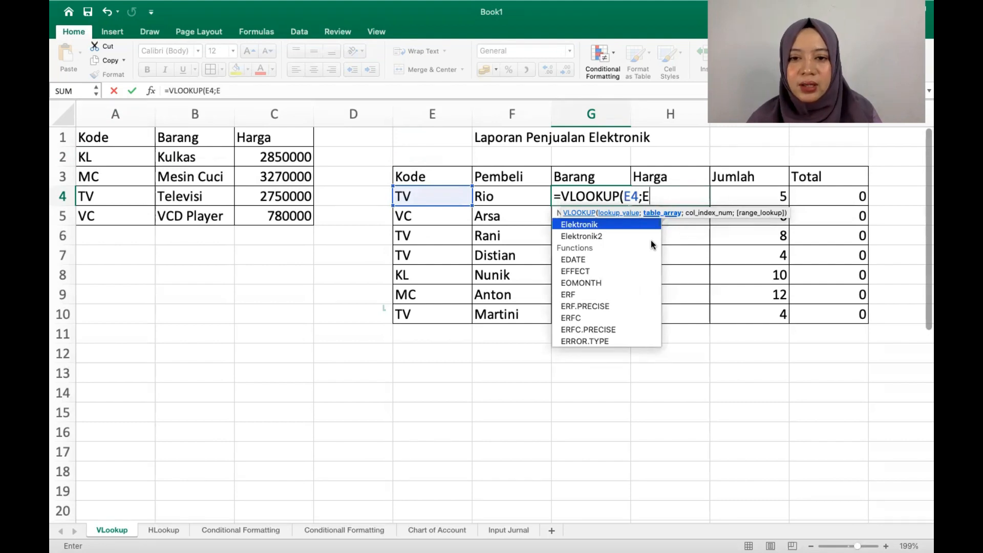
double_click(620, 224)
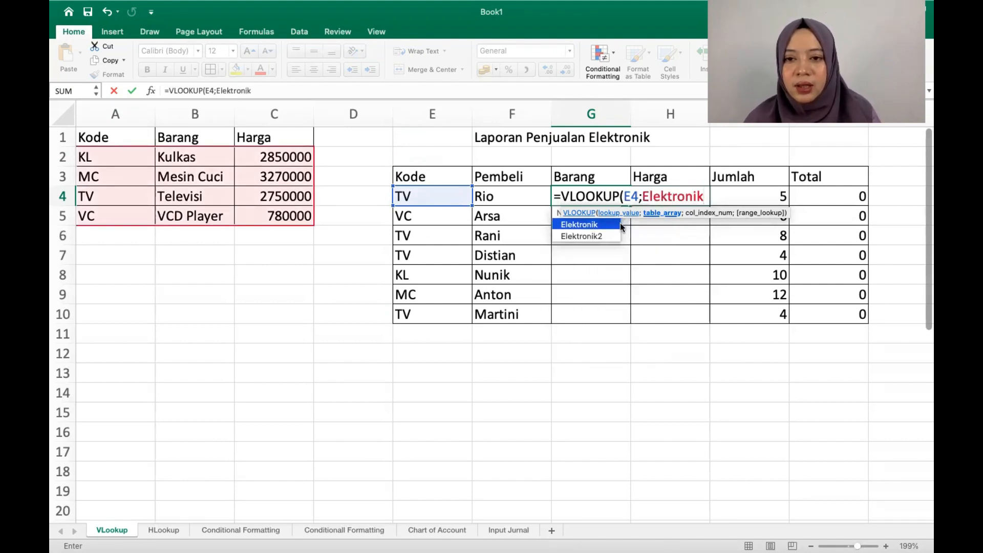
text(;)
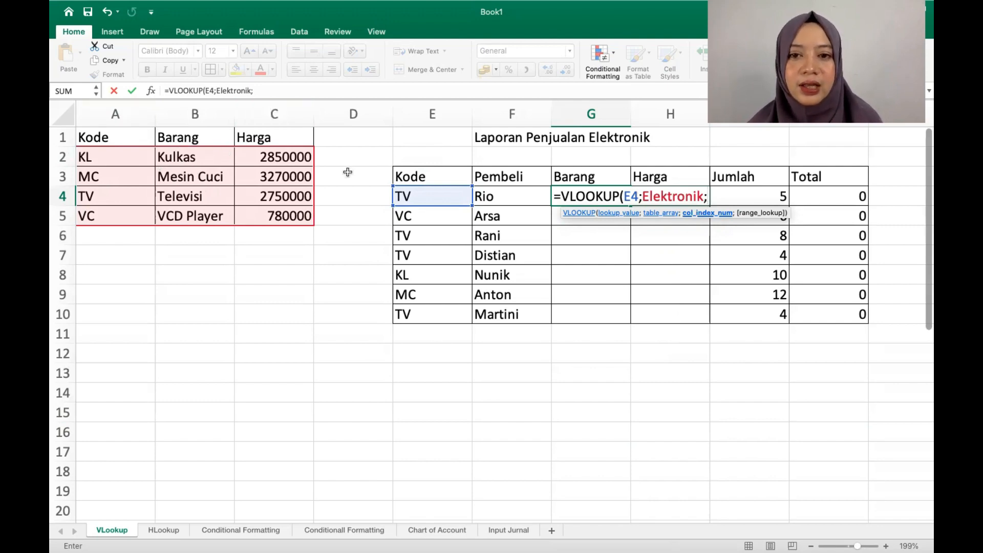
text(2)
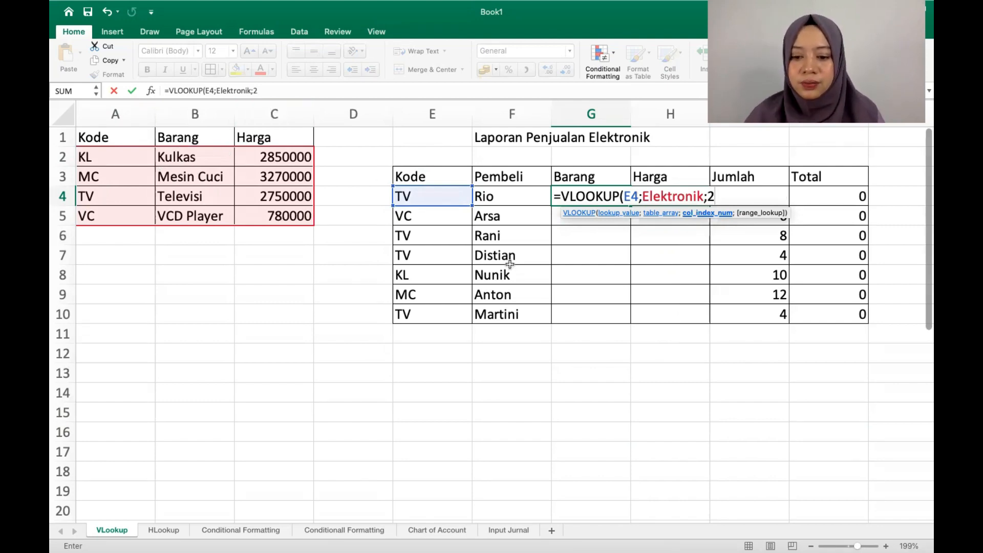
text())
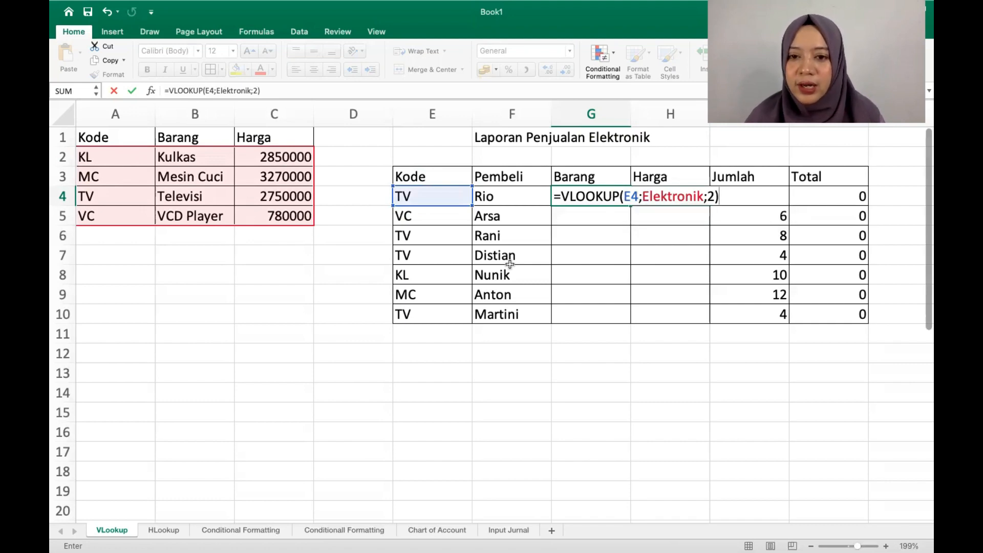
key(Return)
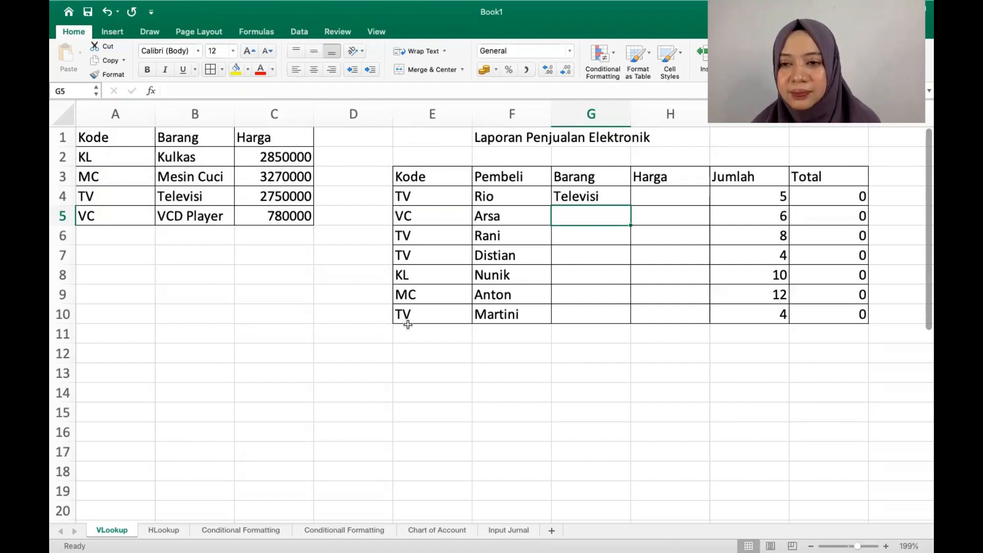
Fill the Barang formula from G4 down through G10
click(579, 195)
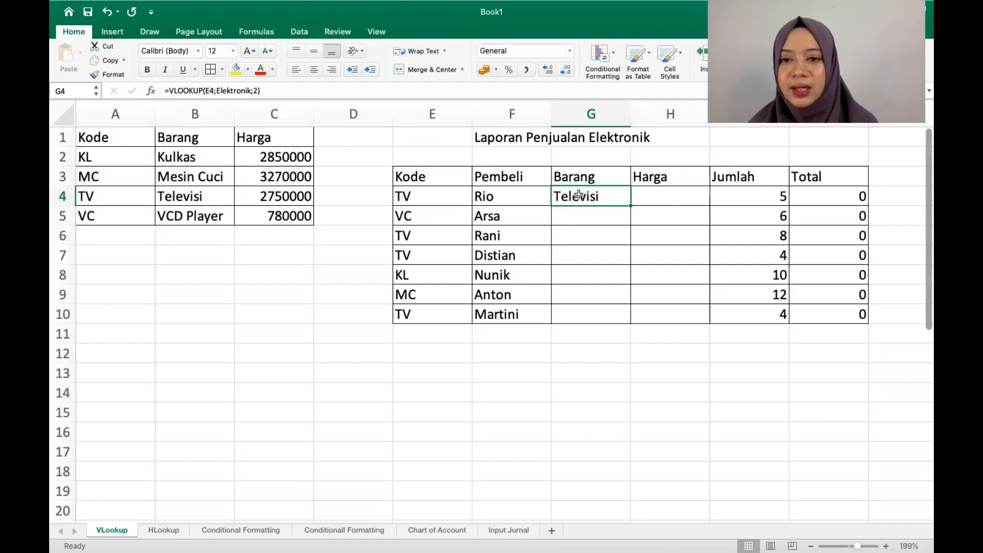
drag(629, 205, 629, 323)
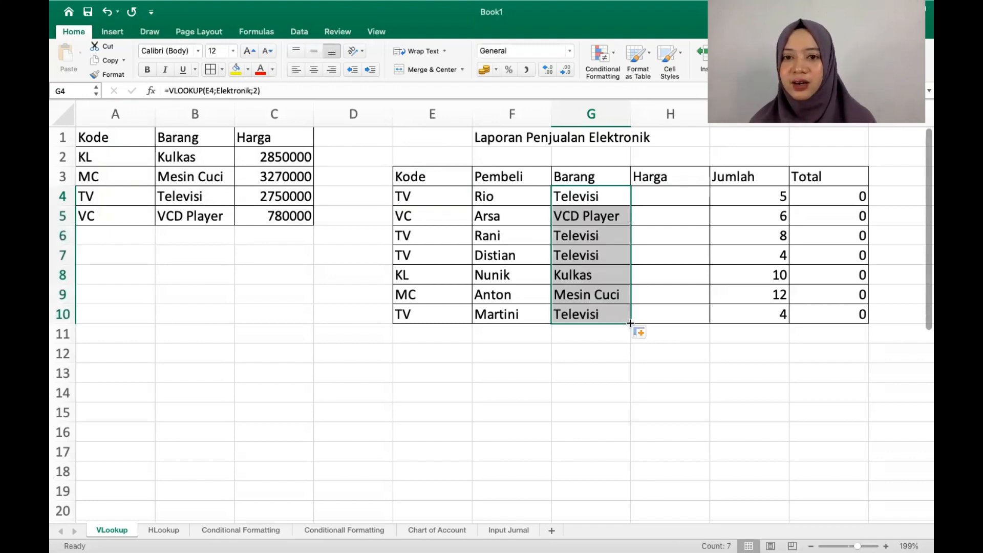
click(610, 371)
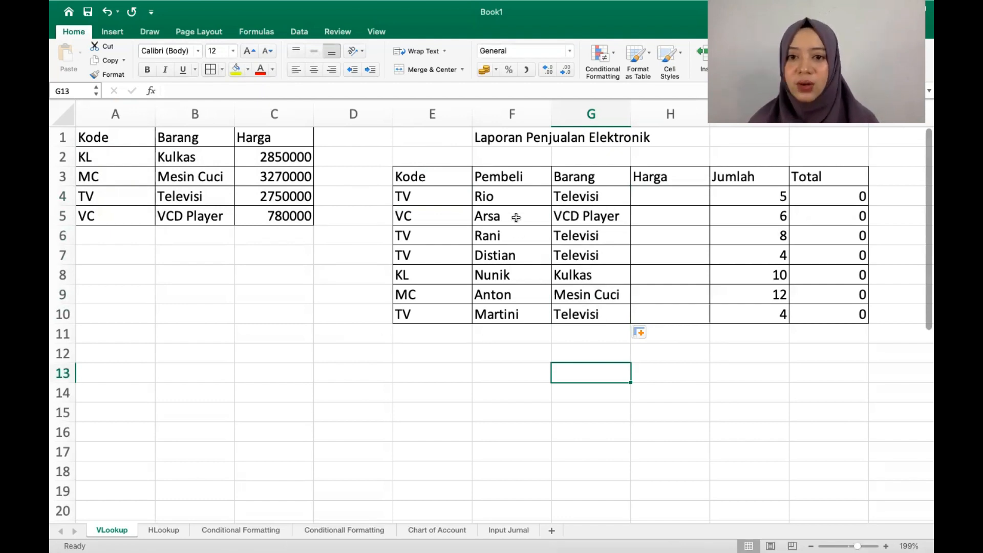
Enter =VLOOKUP(E4;Elektronik;3) in cell H4 of the Harga column
click(654, 201)
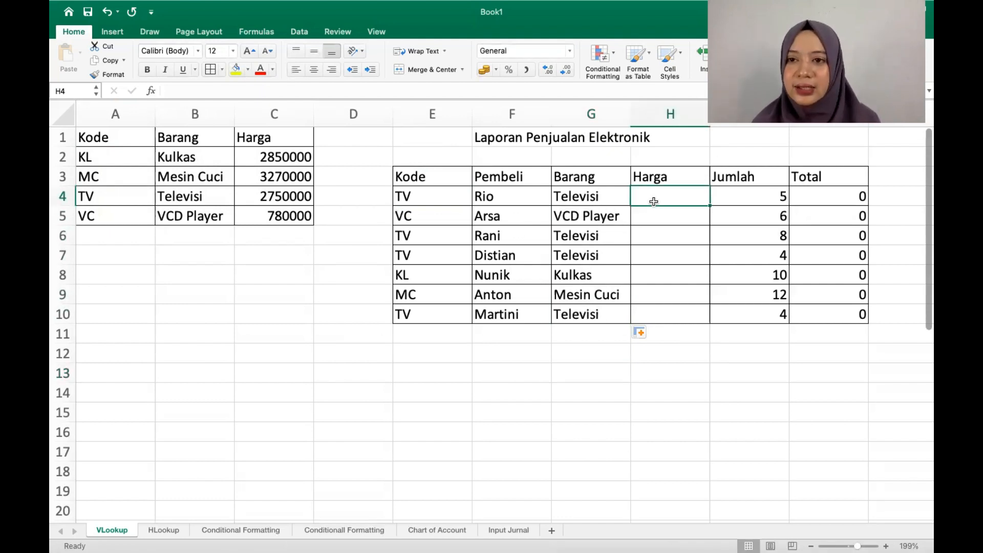
text(=)
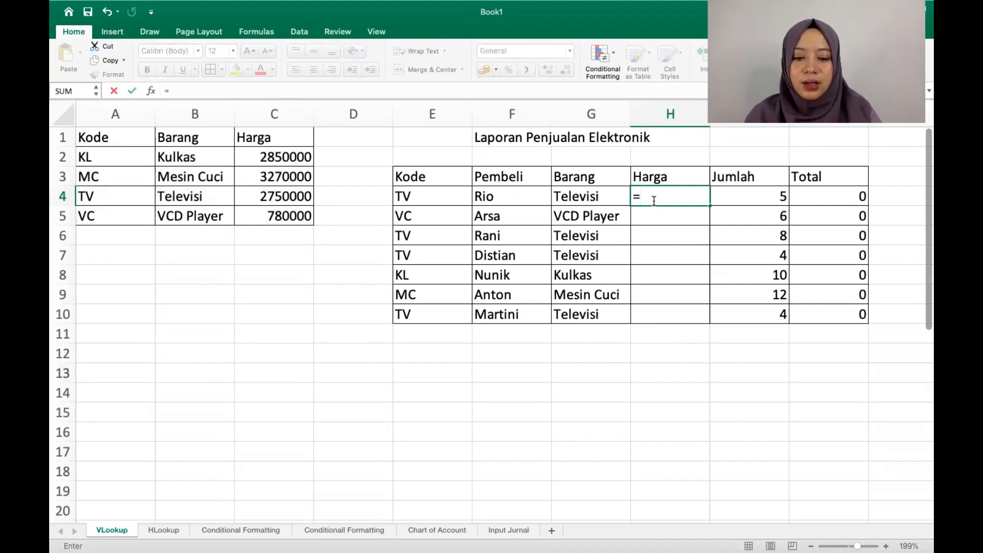
text(VL)
double_click(662, 224)
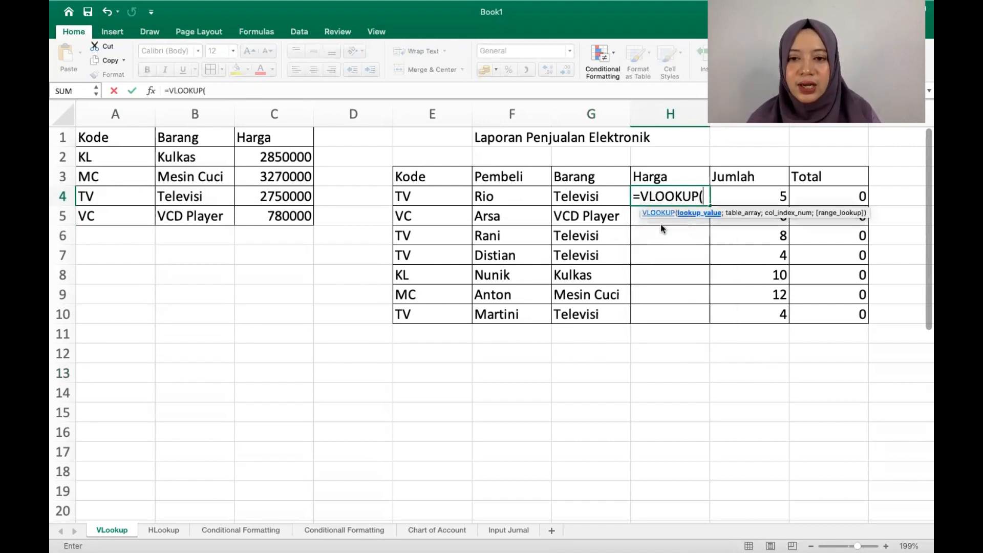
click(434, 196)
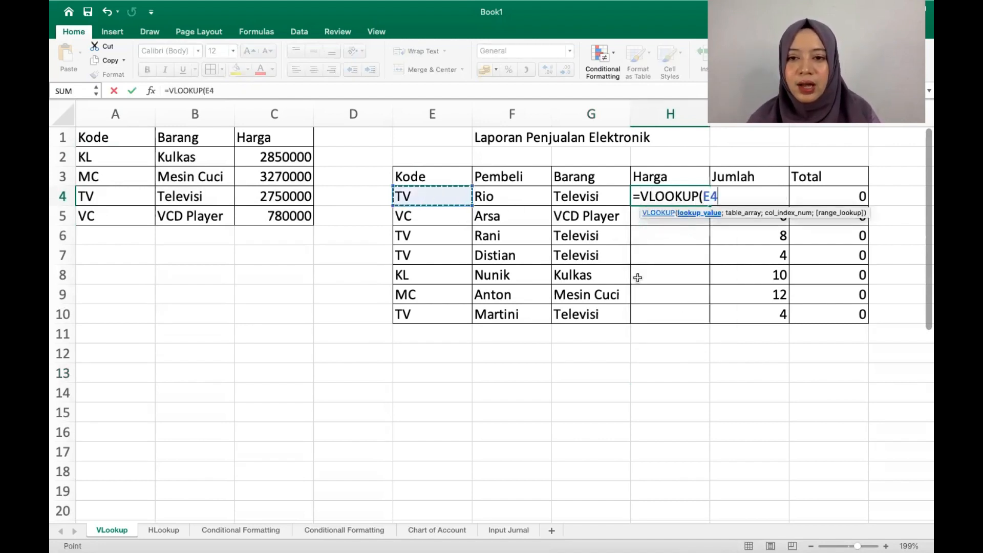
text(;Ele)
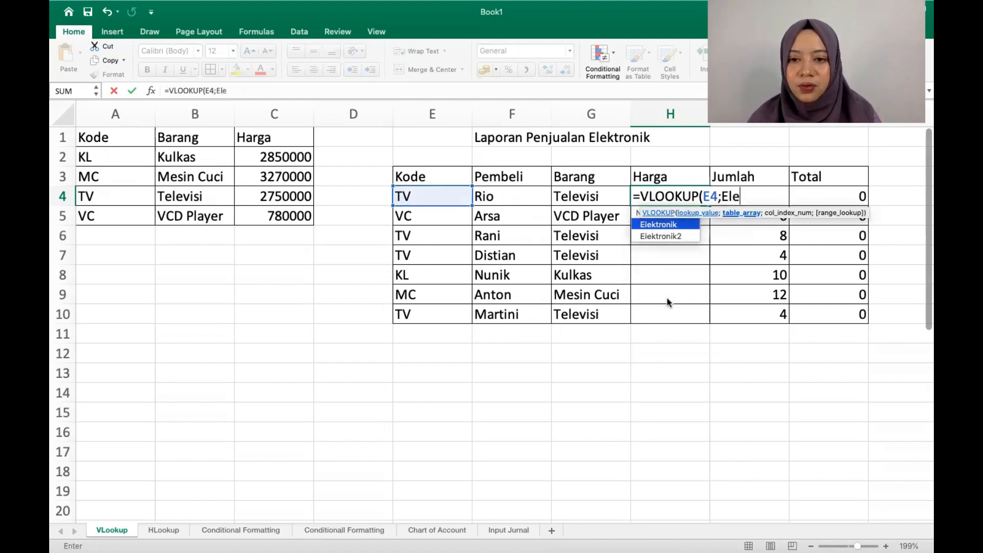
double_click(662, 226)
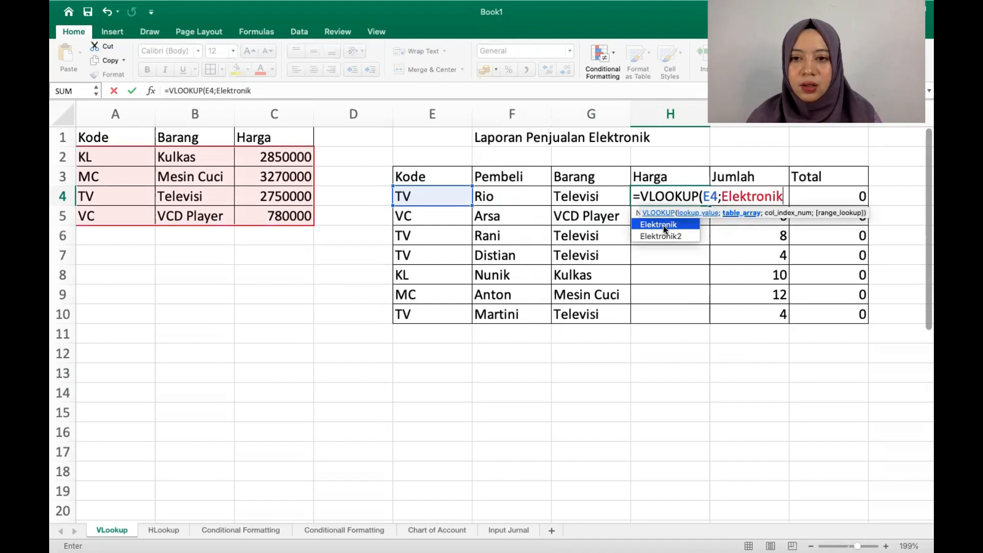
text(;3)
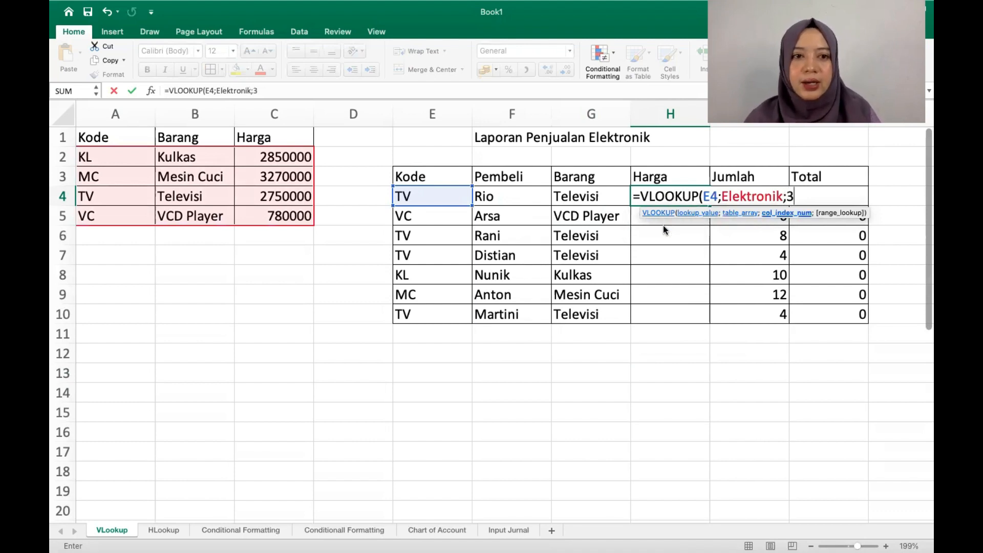
text())
key(Return)
Fill the Harga formula from H4 down through H11 and clear the surplus cell H11 below the table
click(681, 196)
drag(707, 207, 711, 334)
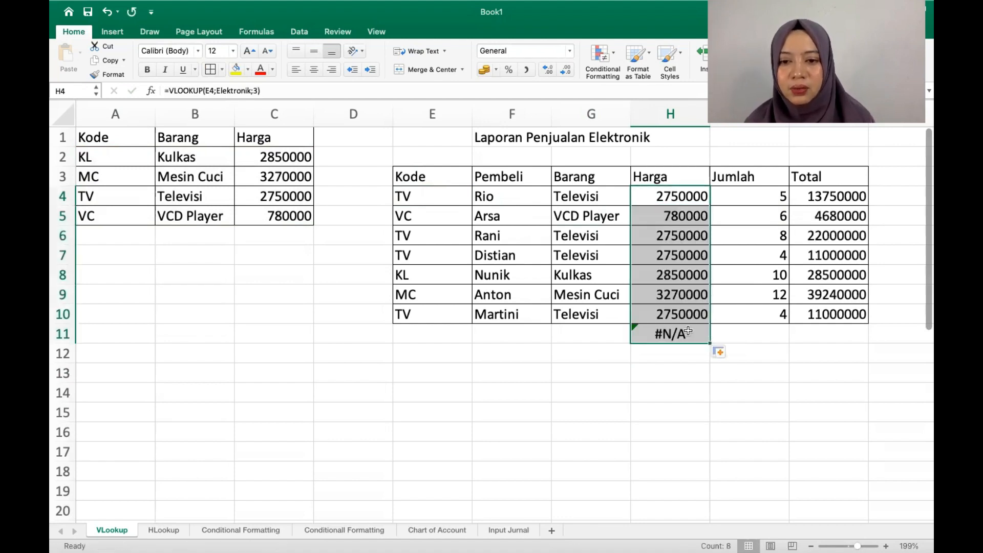
click(691, 332)
key(Delete)
click(691, 366)
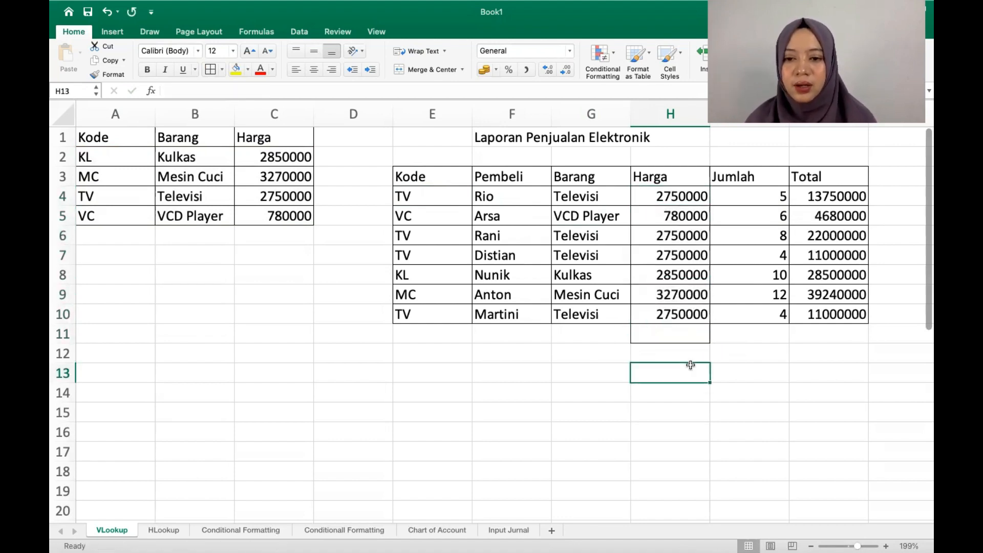
click(682, 335)
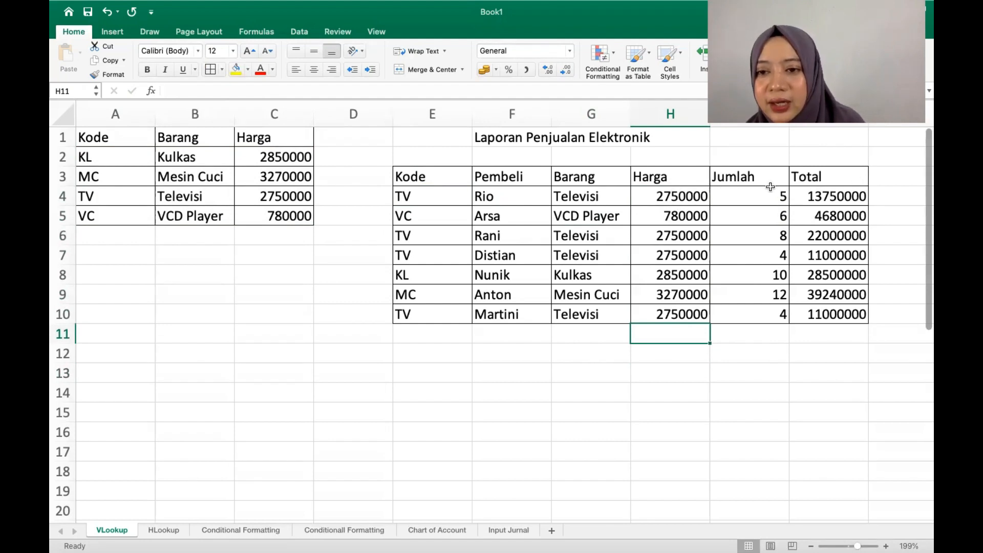
Examine the Total formula in cell J4 and the cells it refers to, leaving it as it is
click(836, 192)
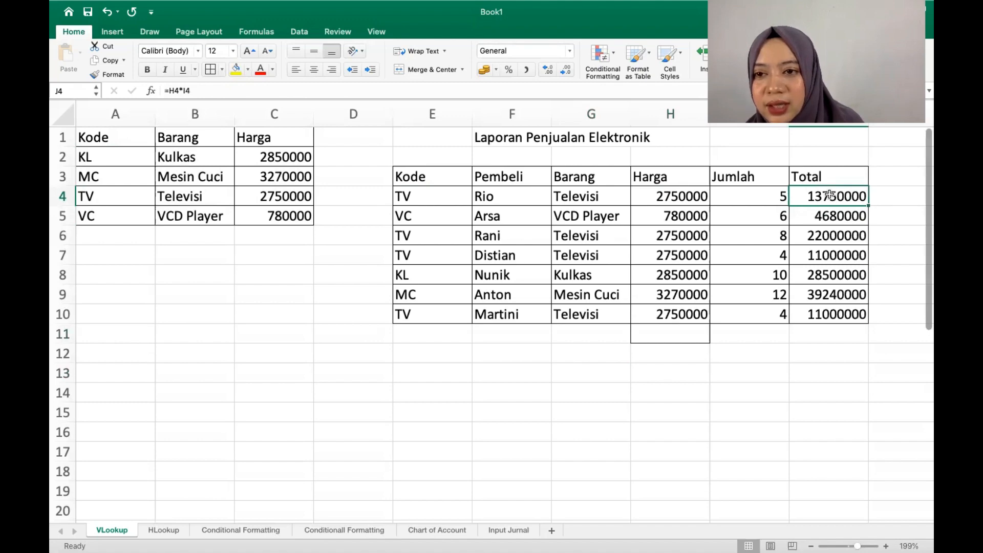
double_click(830, 195)
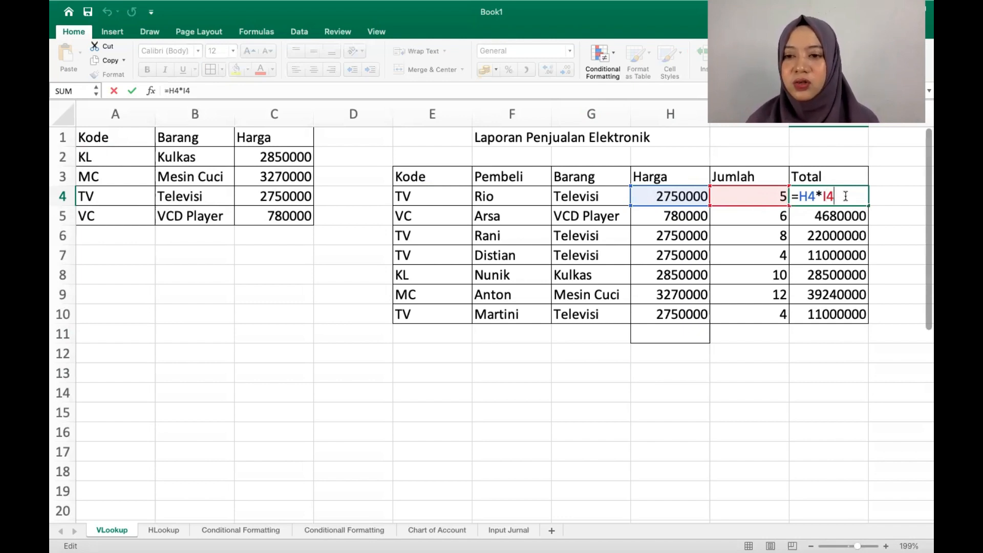
key(Return)
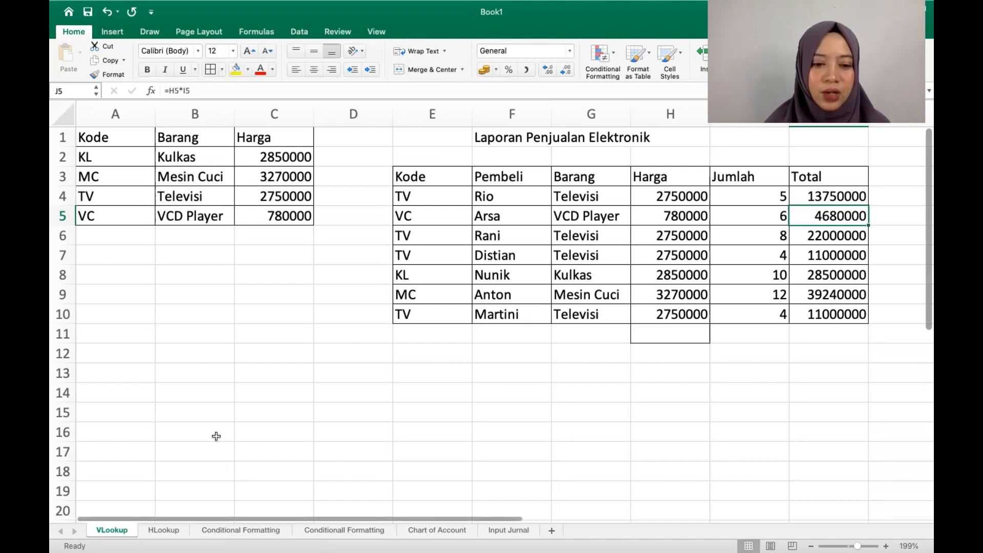
Open the HLookup sheet and look over its horizontal price list and sales report table
click(163, 530)
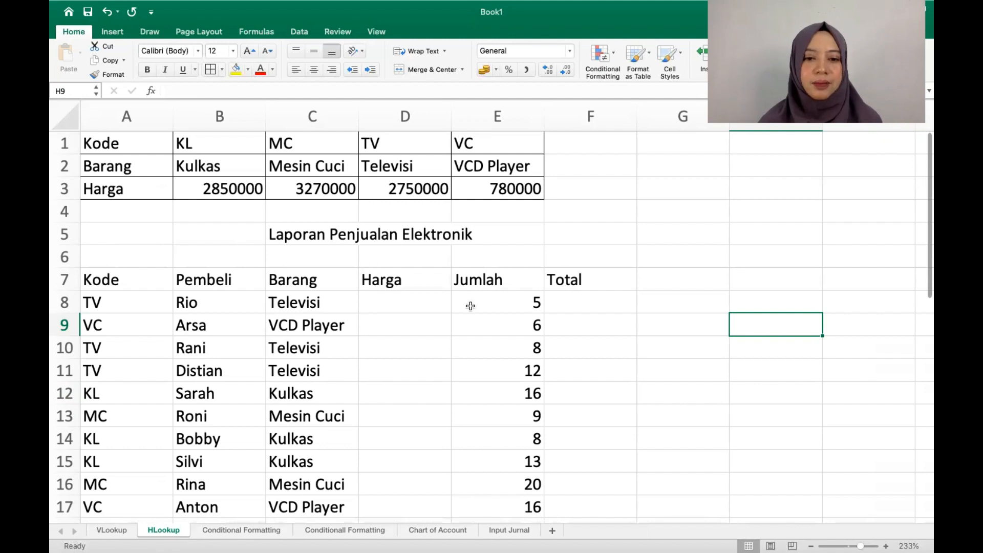
scroll(470, 306, down, 4)
scroll(470, 305, up, 4)
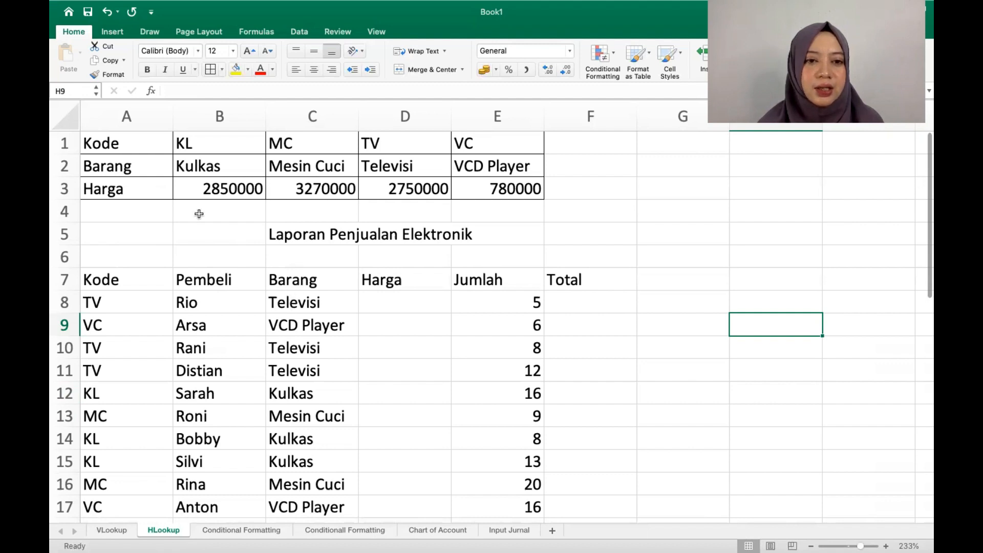
Select the price list range B1:E3 and check its range name Elektronik2
click(106, 166)
click(211, 208)
drag(205, 141, 539, 192)
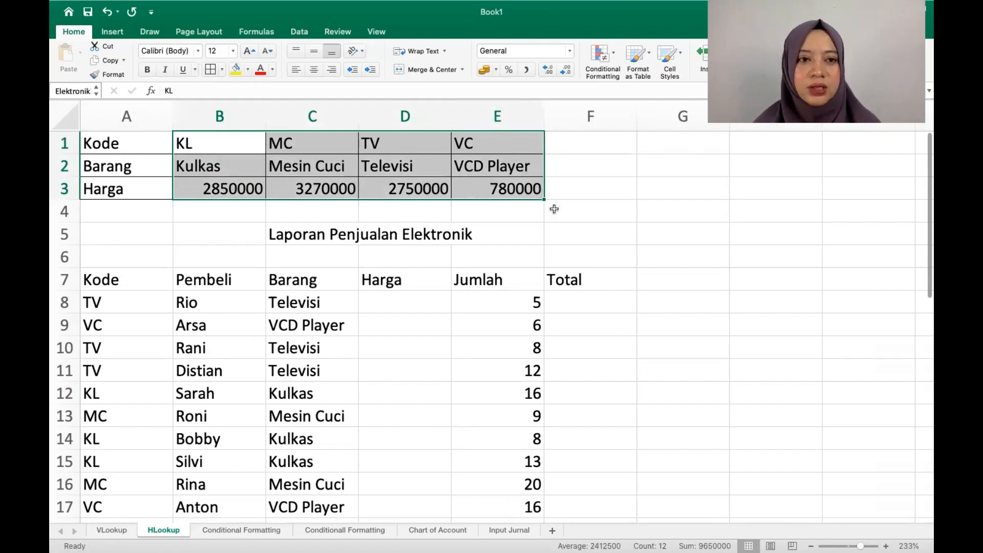
click(61, 90)
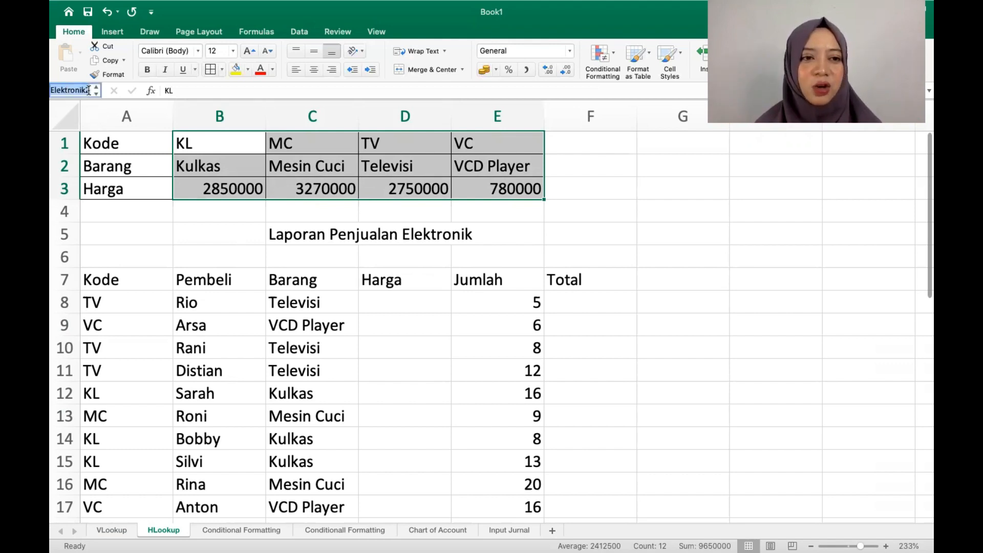
click(88, 90)
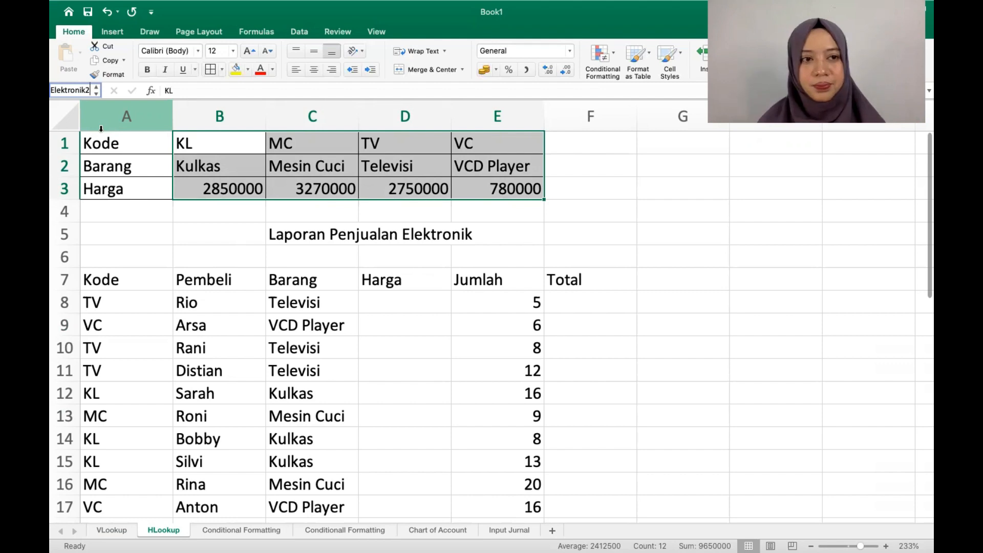
click(447, 255)
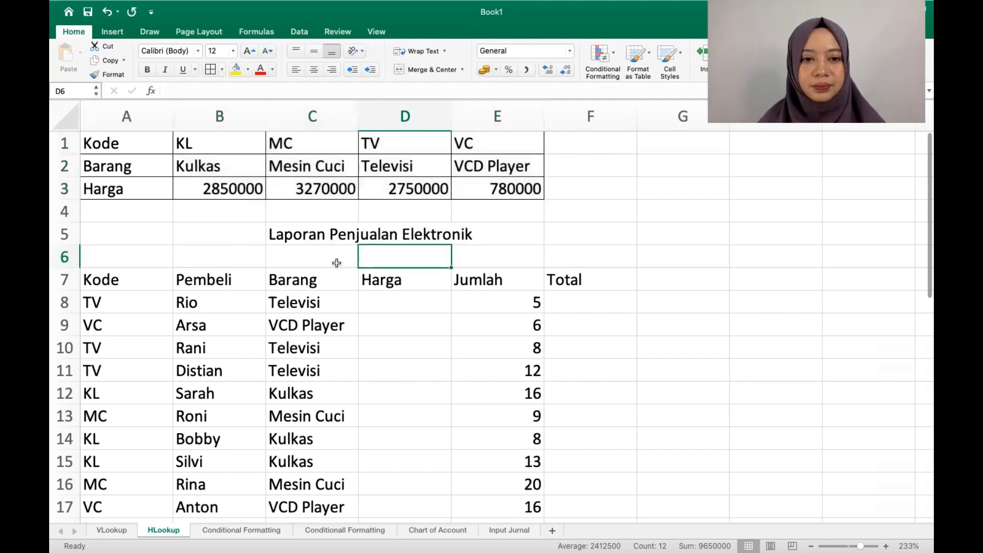
Examine the HLOOKUP formula in cell C8 of the Barang column and its arguments, leaving it as it is
double_click(308, 303)
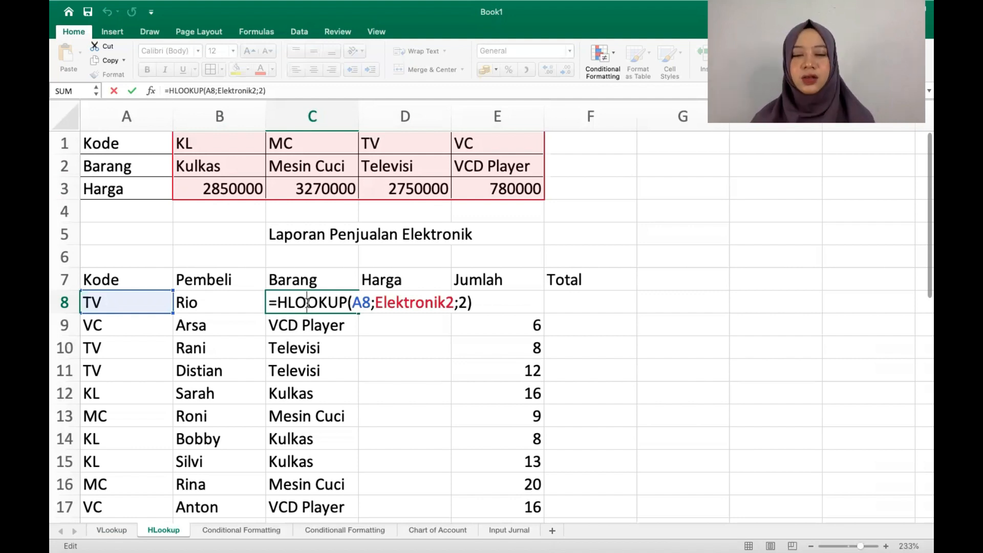
click(483, 306)
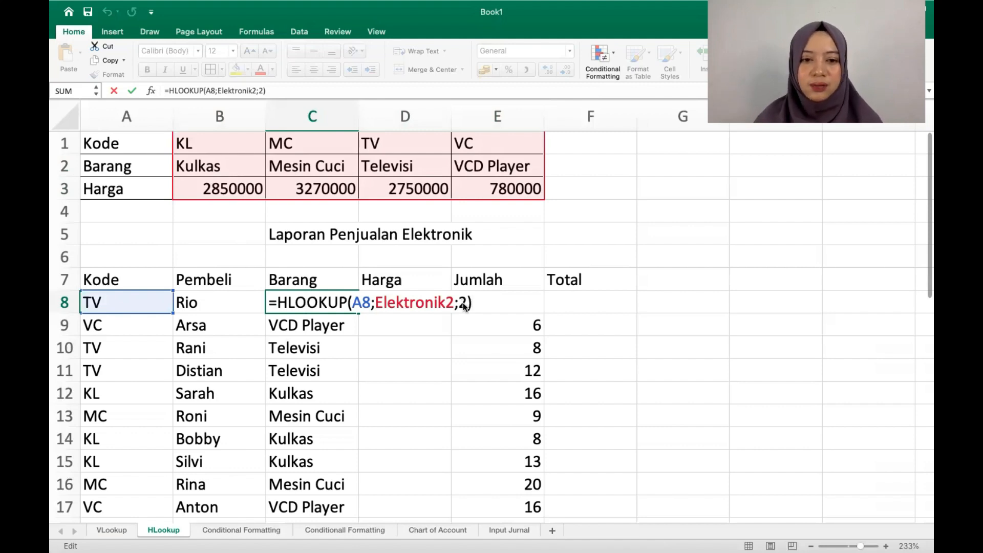
key(Return)
Enter =HLOOKUP(A8;Elektronik2;3) in cell D8 of the Harga column and fill it down through D19
click(429, 306)
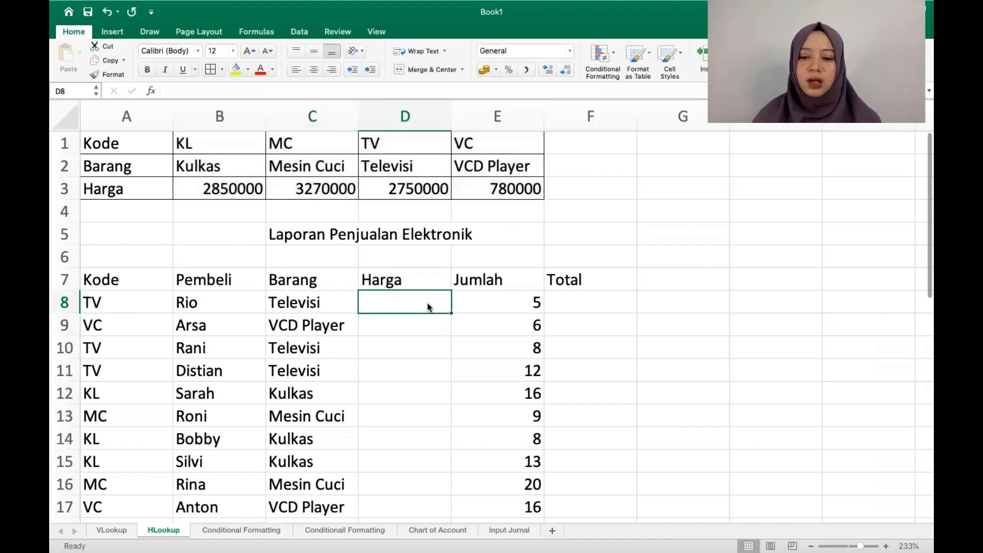
text(=H)
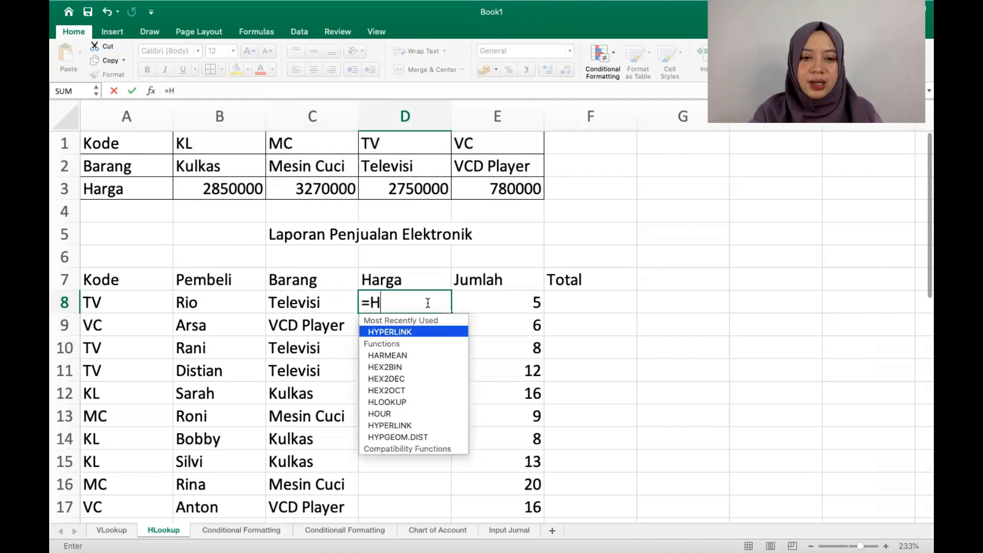
text(Lo)
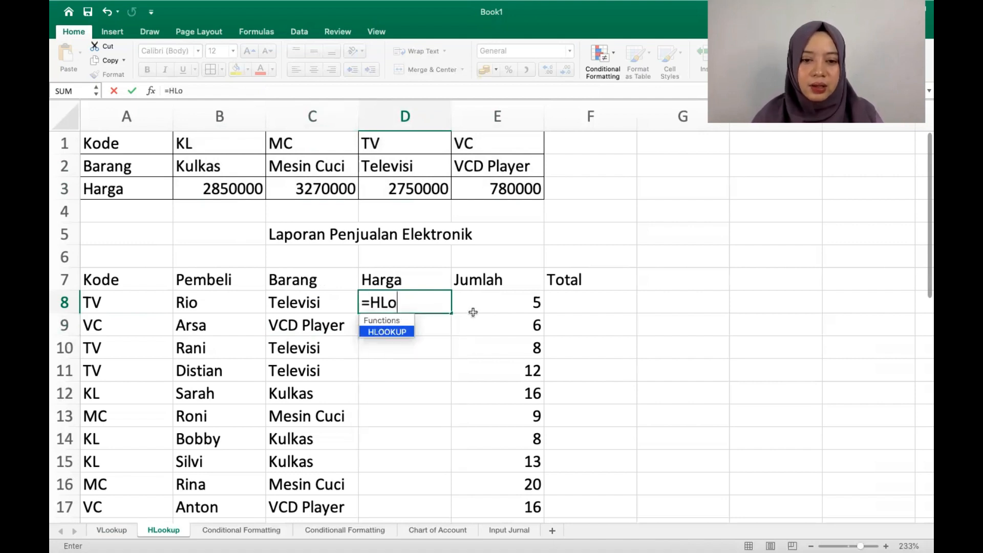
double_click(403, 333)
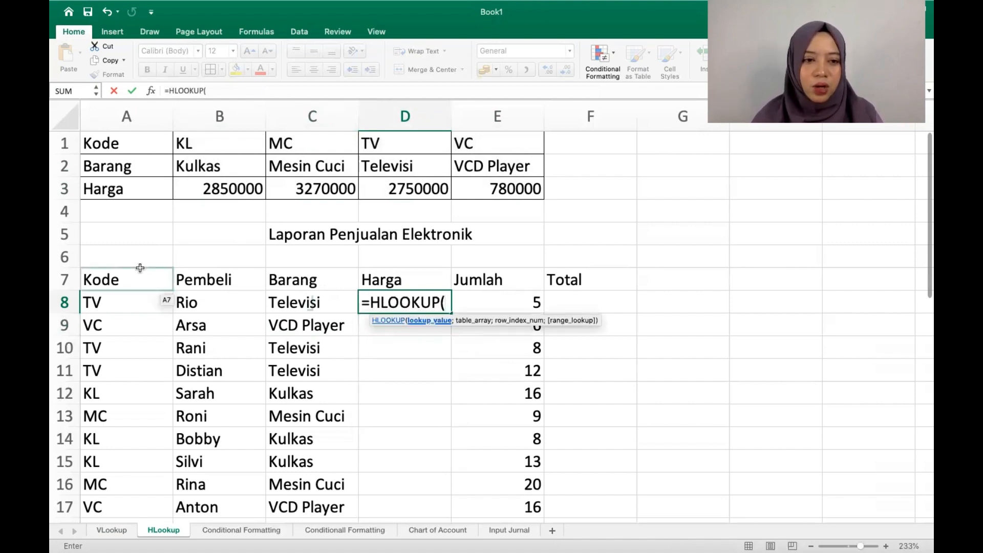
click(109, 302)
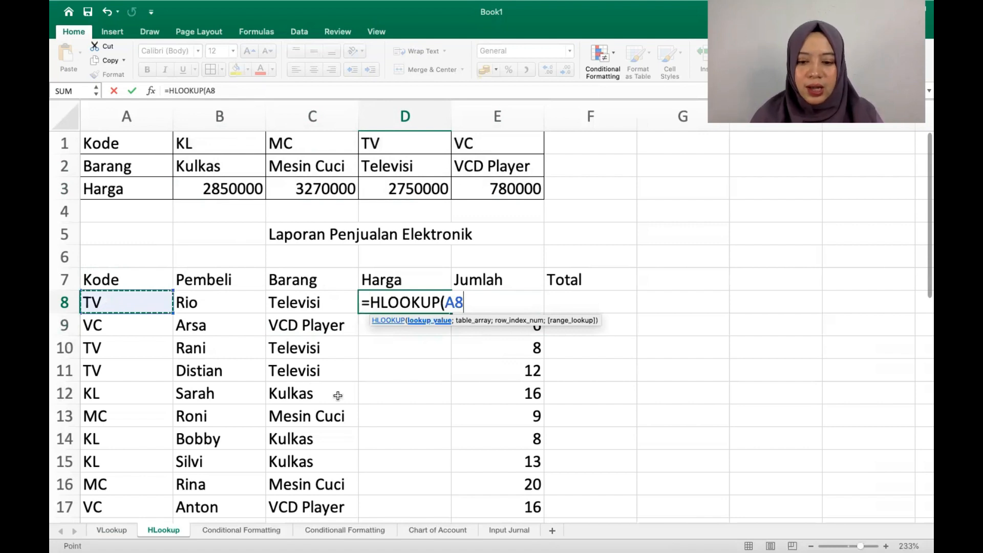
text(;Ele)
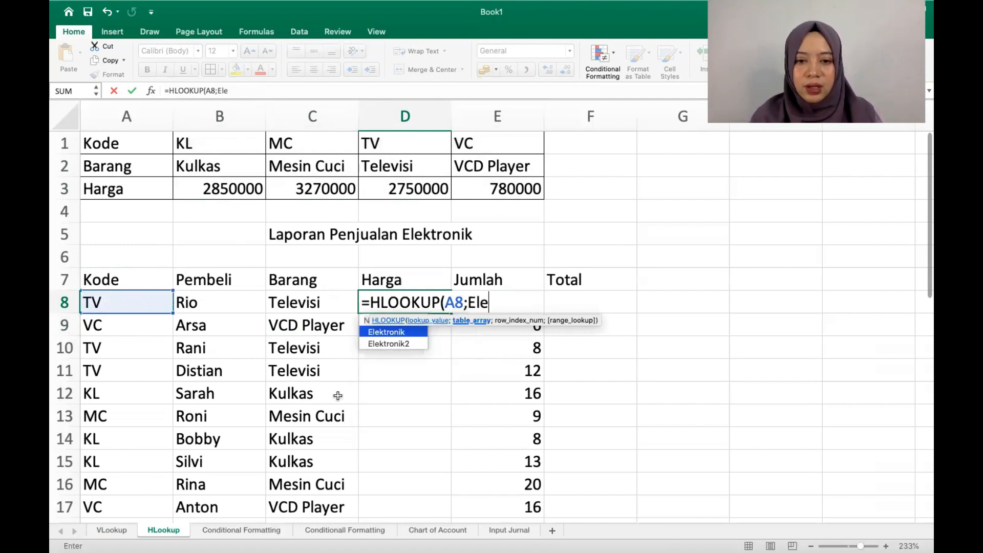
double_click(410, 346)
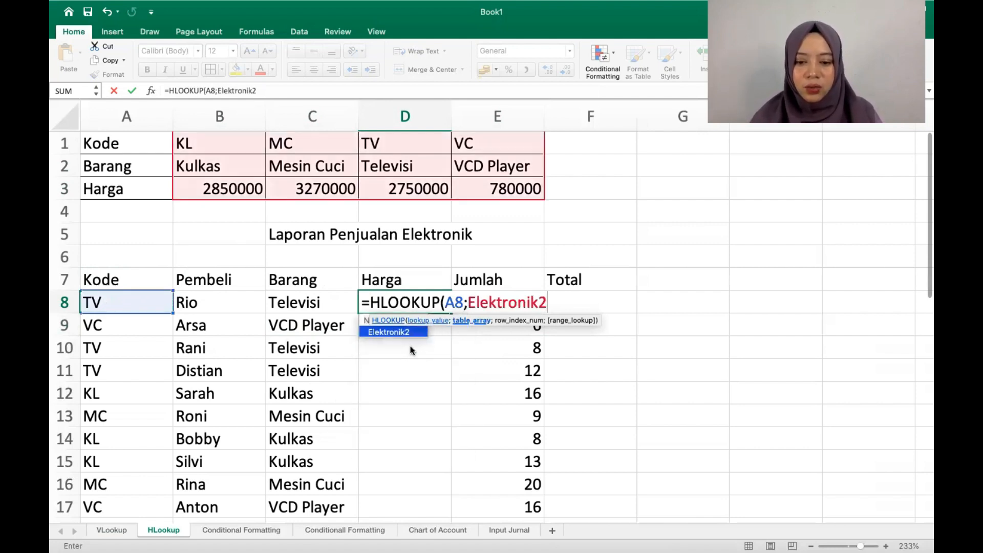
text(;3)
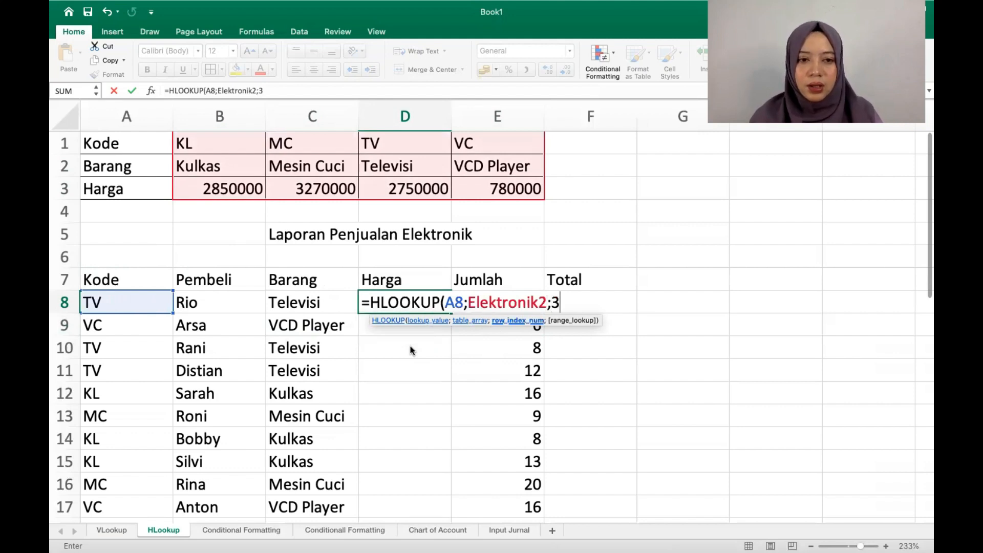
text())
key(Return)
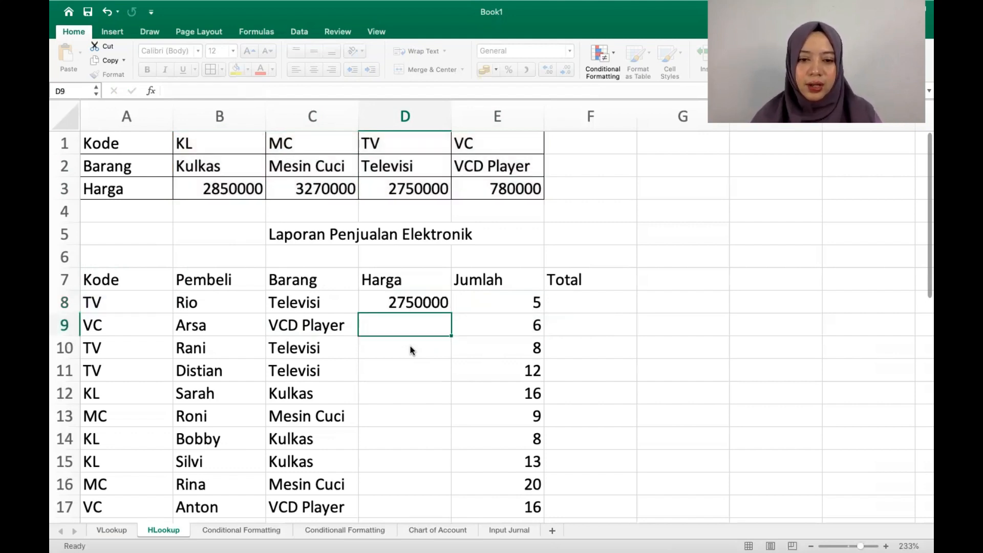
click(408, 302)
drag(451, 313, 439, 487)
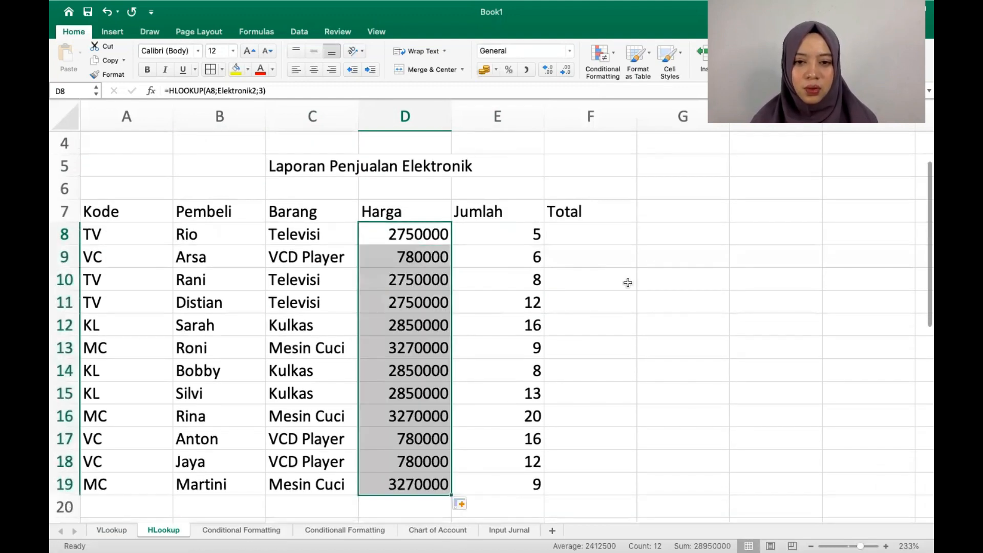
Enter =D8*E8 in cell F8 of the Total column and fill it down through F19
click(595, 234)
text(=)
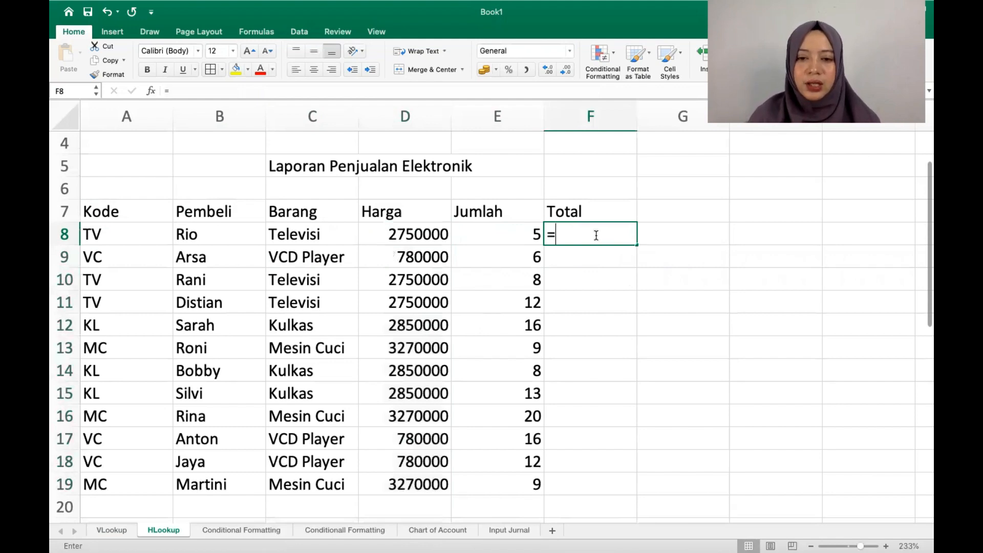
click(409, 233)
text(*)
click(518, 230)
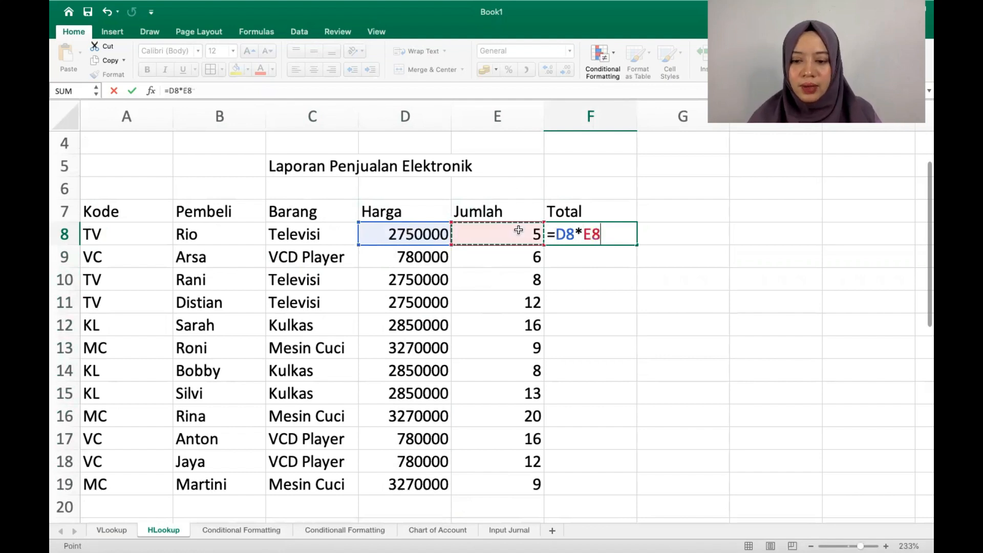
key(Return)
click(581, 232)
drag(637, 246, 637, 494)
click(692, 415)
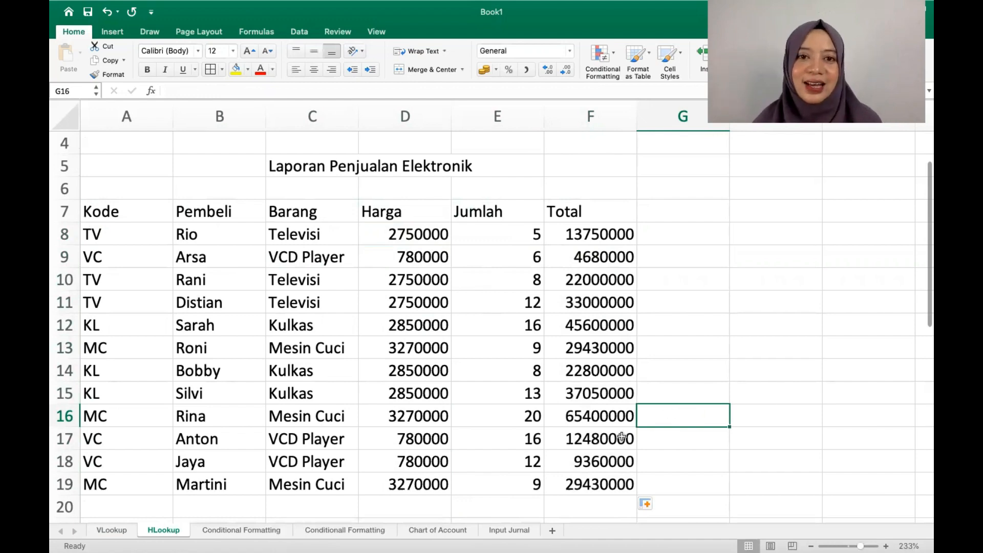
Open the Conditional Formatting sheet and view the 2-Color Scale rule settings for B2:D5 without applying a rule
click(262, 529)
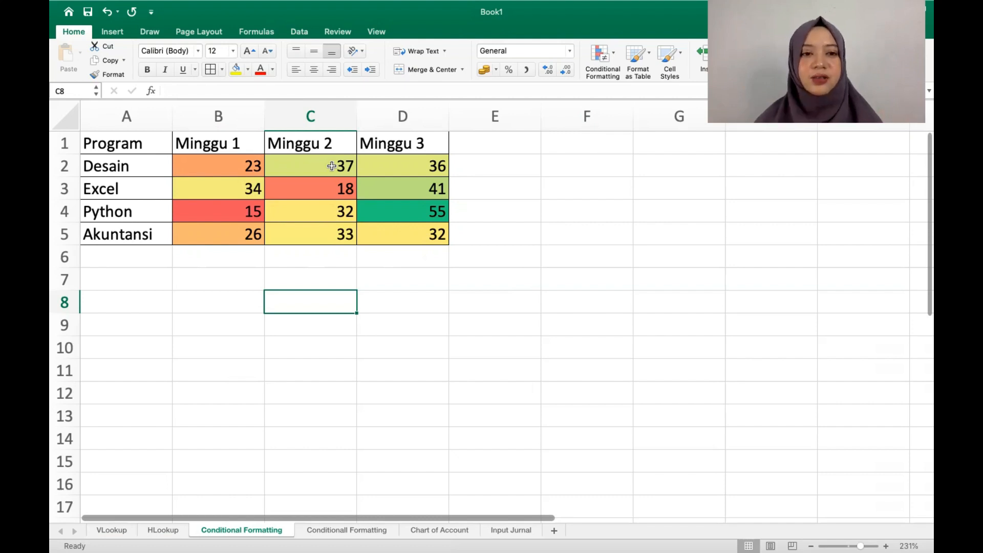
click(386, 264)
drag(225, 165, 386, 233)
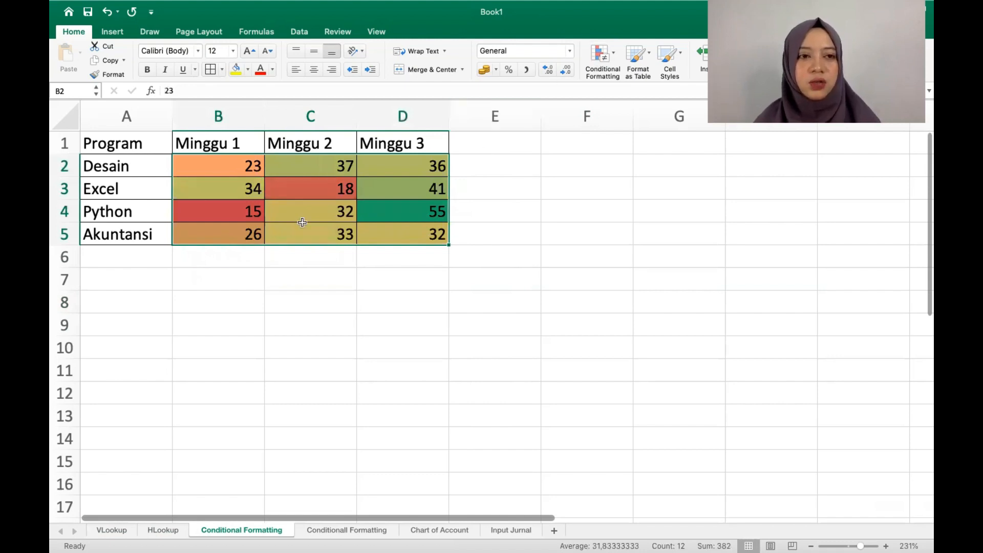
click(607, 57)
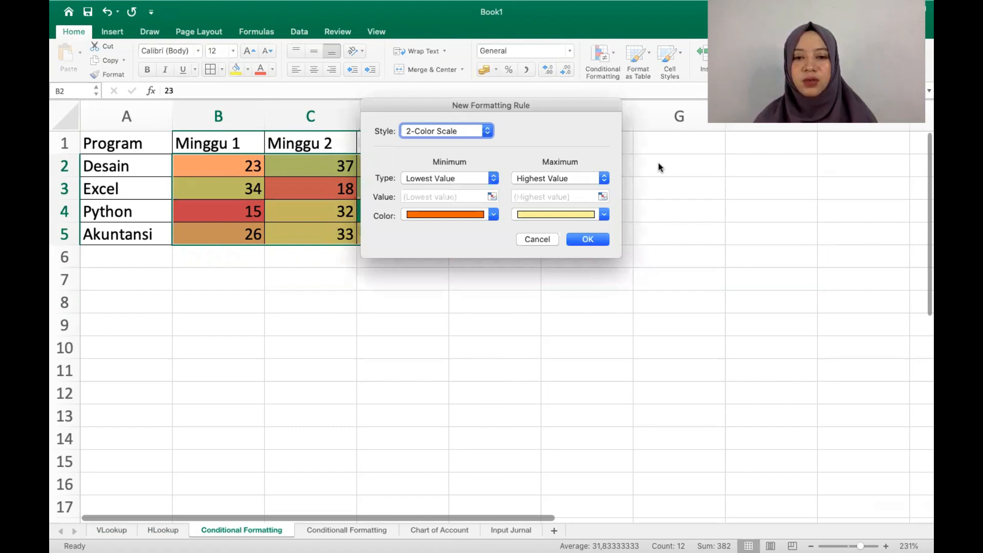
click(541, 241)
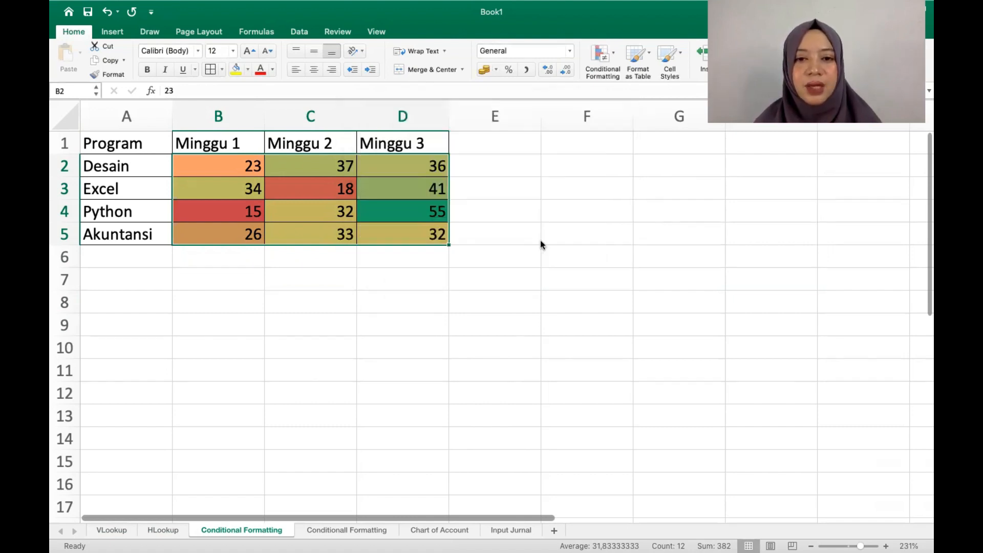
click(285, 279)
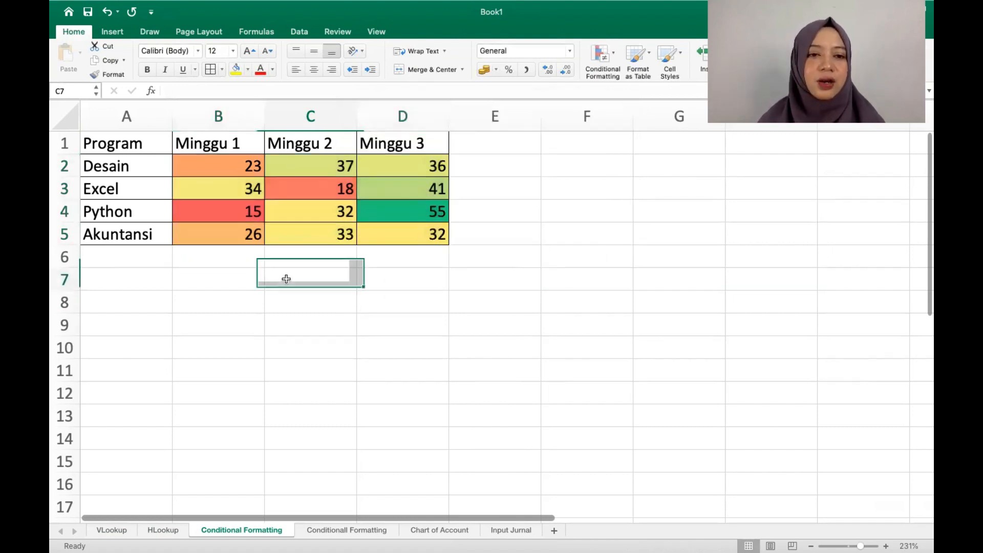
Clear the conditional formatting rules from the weekly figures in B2:D5
mouse_move(233, 160)
mouse_down()
mouse_move(313, 198)
mouse_move(438, 233)
mouse_up()
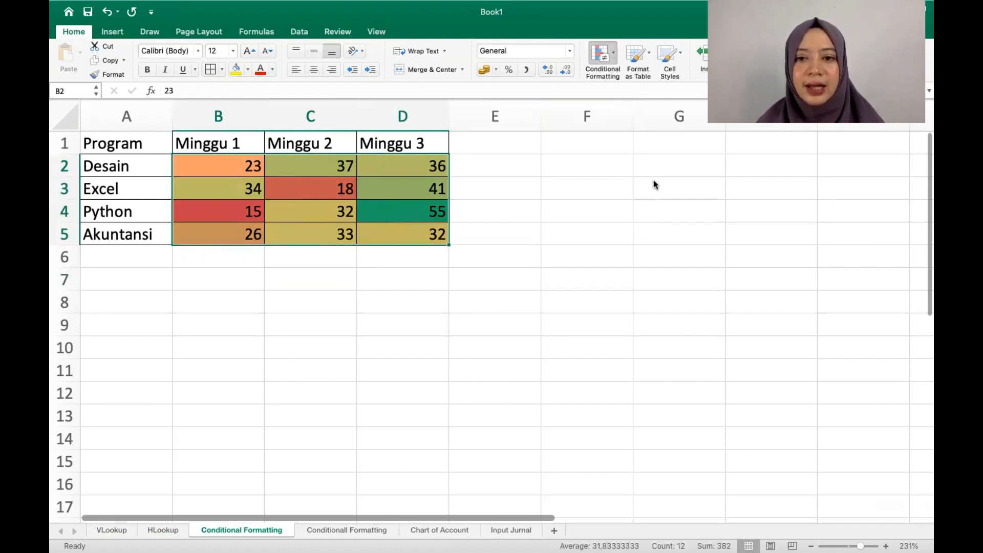
click(758, 174)
click(526, 252)
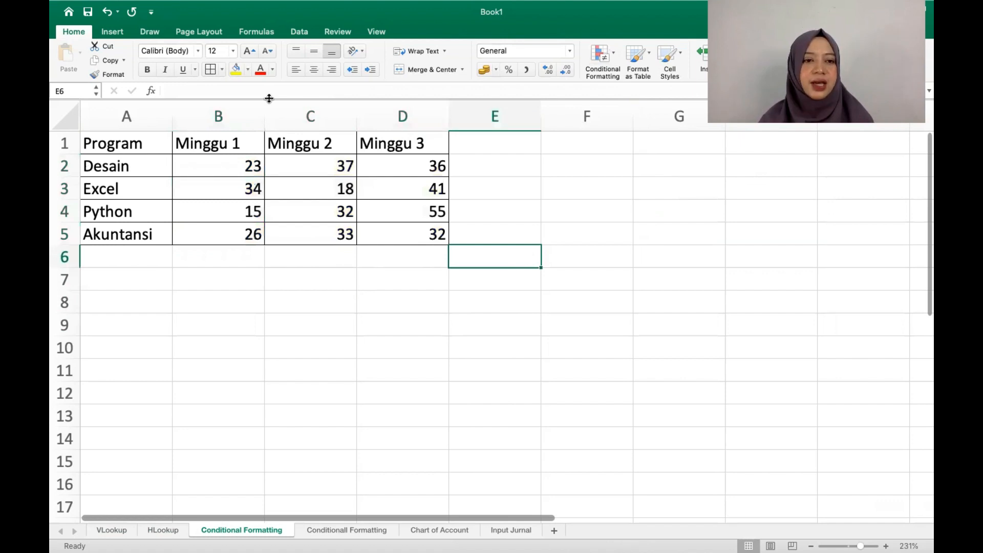
click(231, 167)
drag(230, 167, 417, 229)
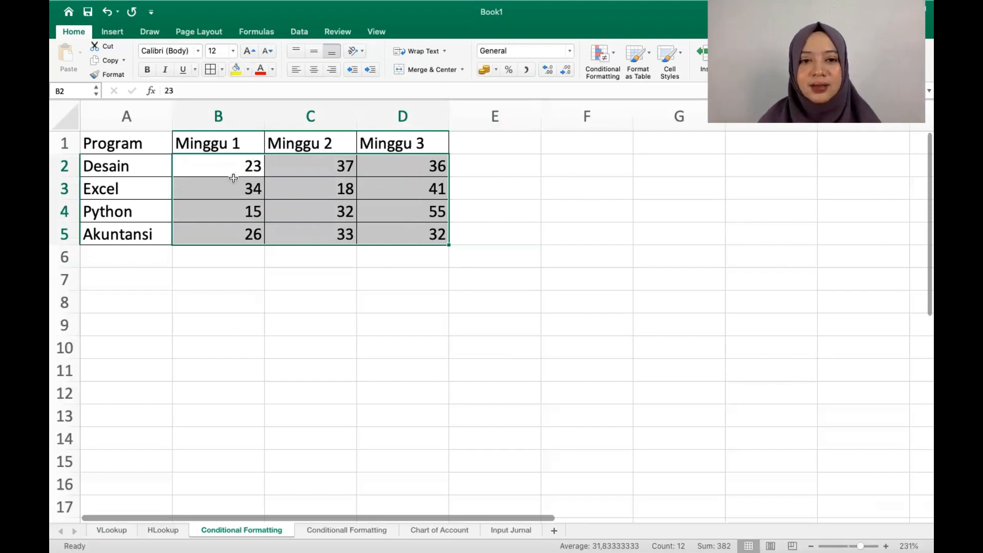
click(369, 320)
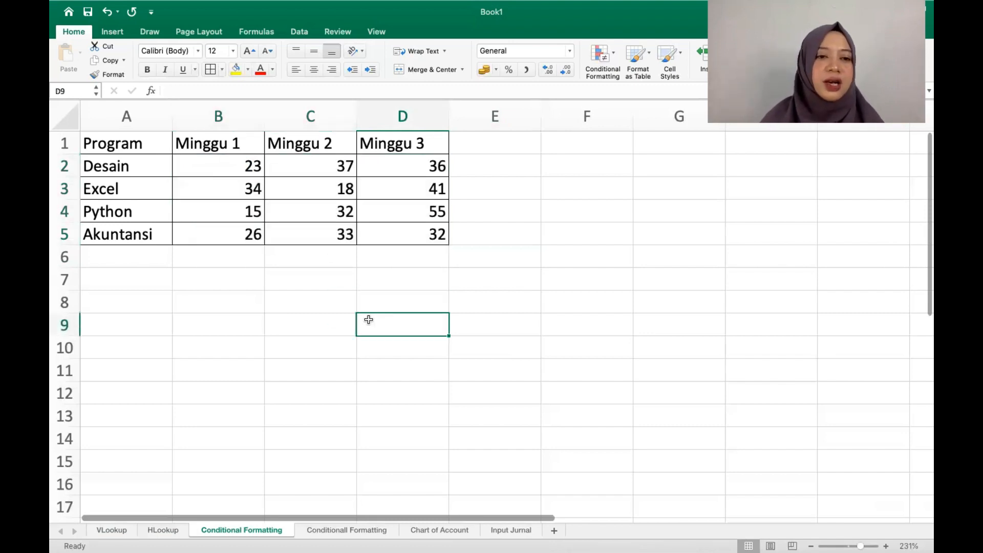
Apply the Green - Yellow - Red Color Scale to the Desain row, B2:D2
drag(207, 161, 382, 174)
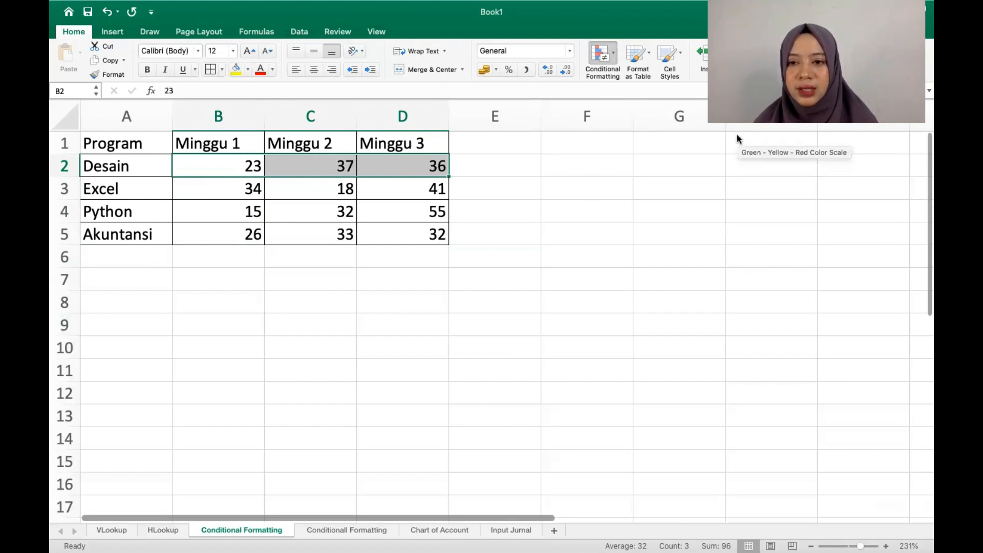
click(637, 215)
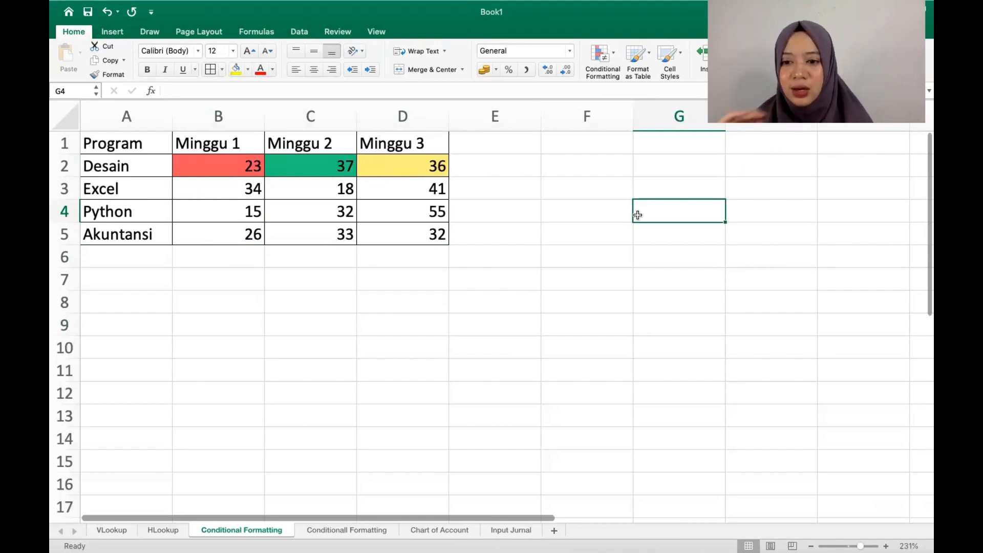
click(505, 177)
Apply the Green - Yellow - Red Color Scale to all weekly figures in B2:D5
drag(231, 169, 413, 239)
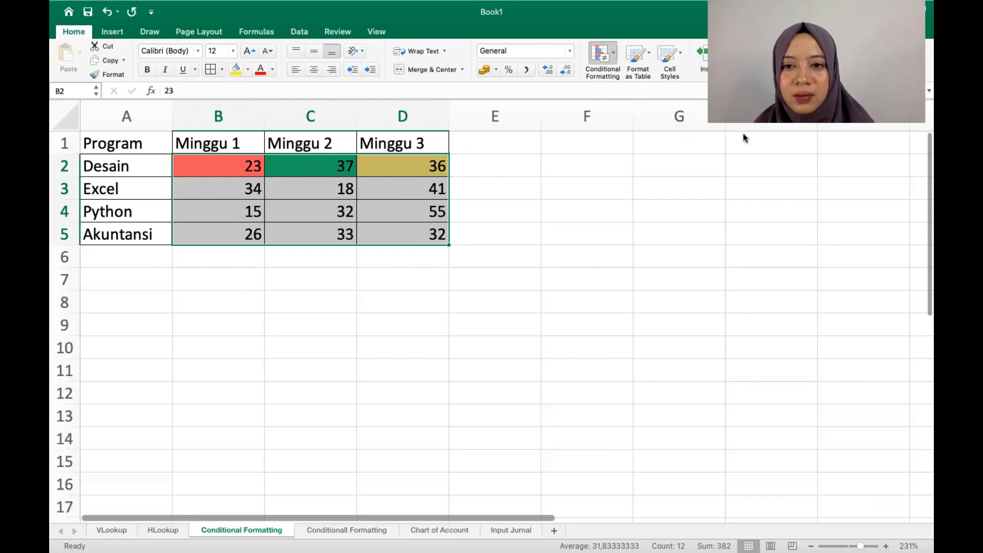
click(528, 296)
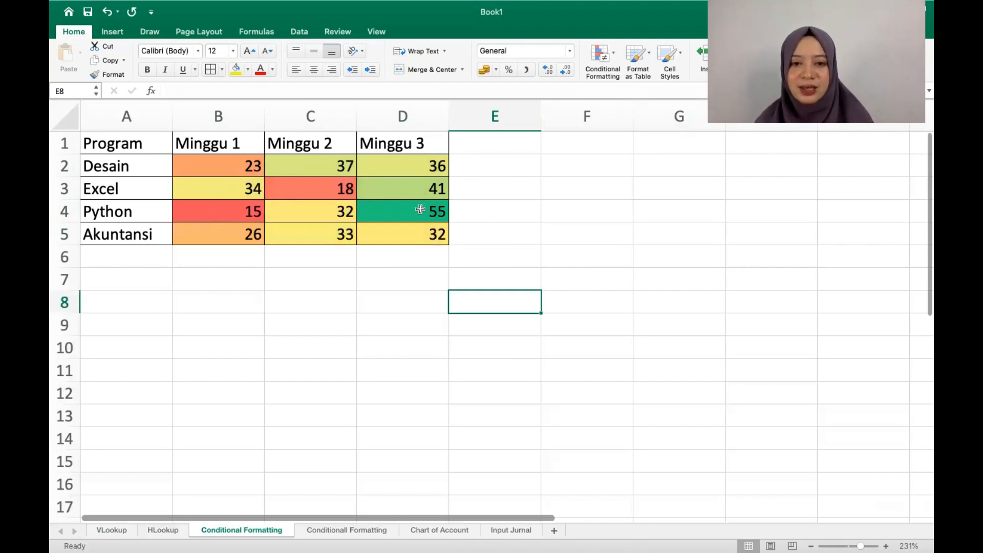
click(394, 262)
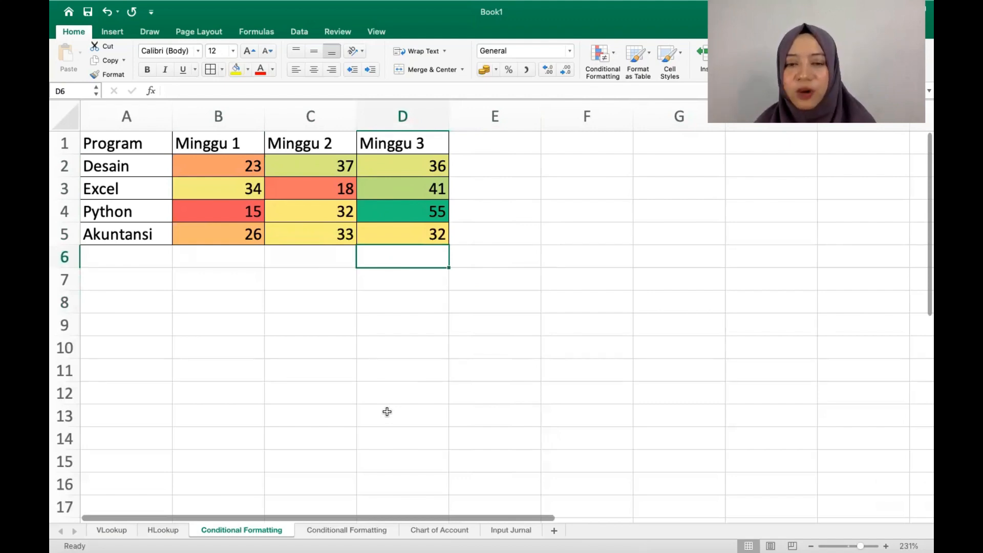
Open the Conditionall Formatting sheet and look over the color-scaled SEDI column down to the table's last row
click(325, 532)
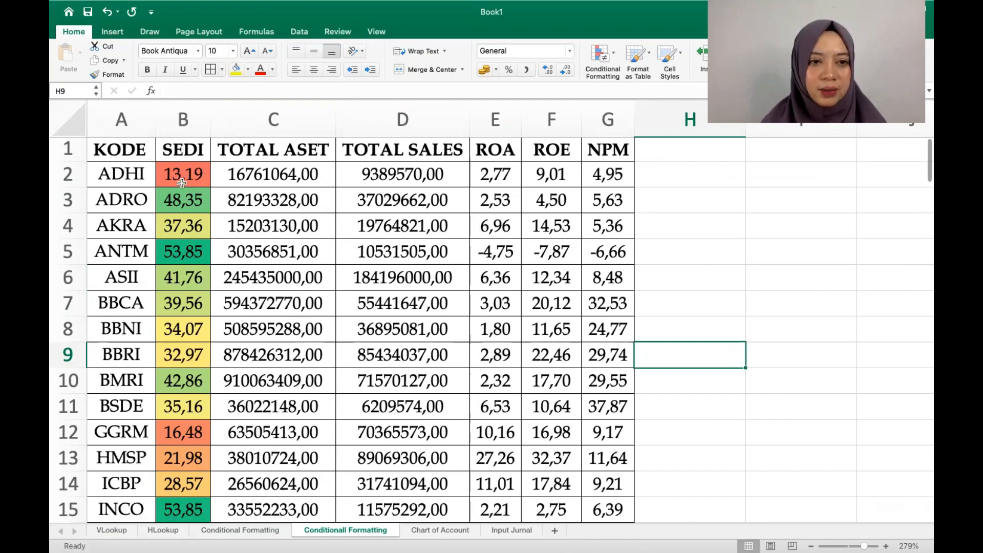
scroll(192, 217, down, 10)
scroll(192, 217, down, 5)
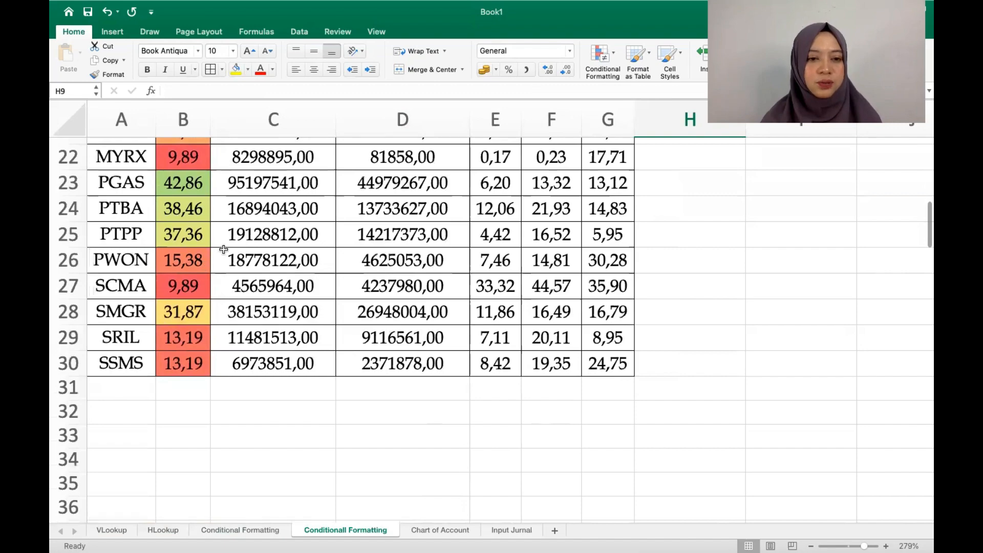
Review the color-scaled SEDI column across the stock table, from the last row back up to the header
scroll(222, 248, up, 10)
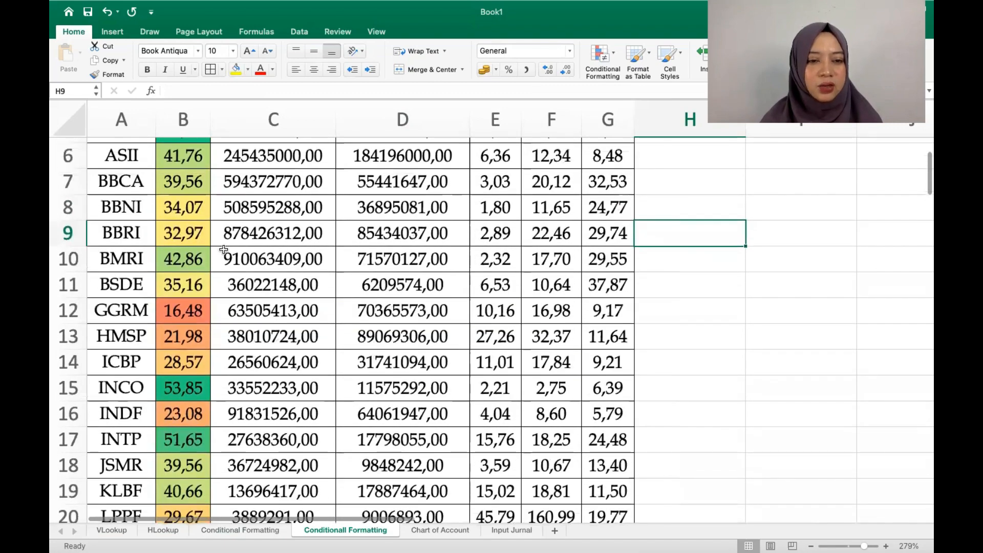
scroll(224, 250, up, 3)
scroll(224, 250, up, 1)
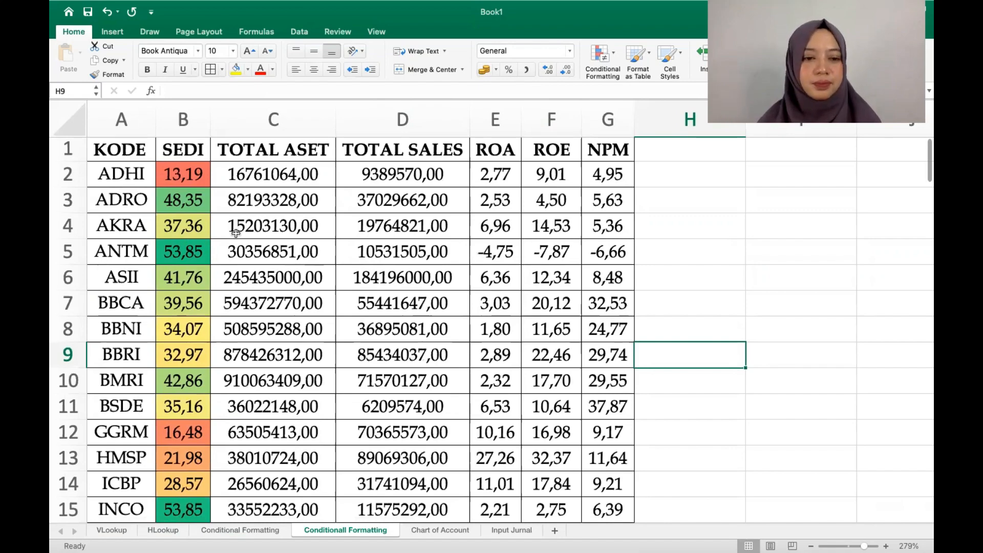
scroll(236, 230, down, 10)
scroll(247, 310, up, 10)
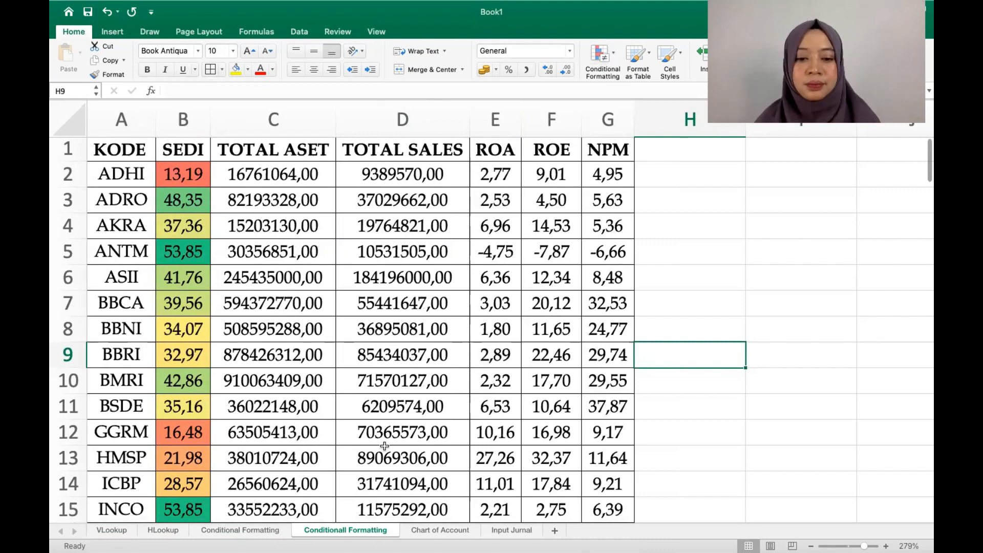
On the Chart of Account sheet, change the separator in C1's joining formula to an underscore: =A1&"_"&B1
click(424, 531)
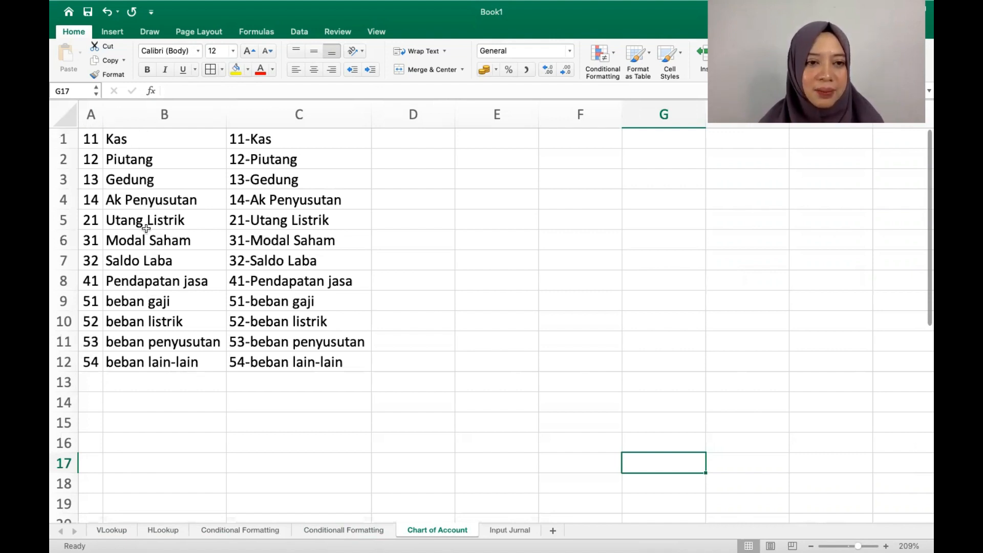
double_click(309, 139)
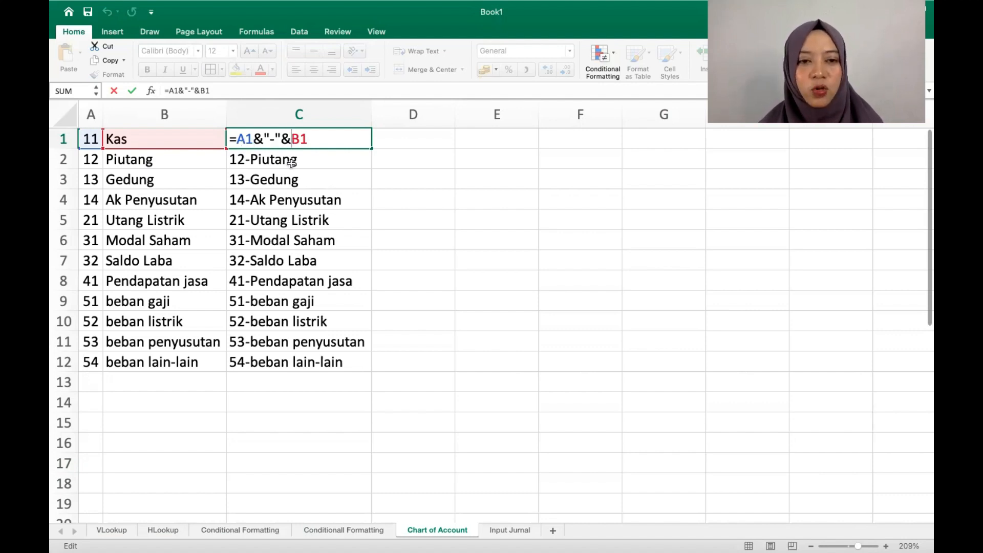
click(276, 140)
key(BackSpace)
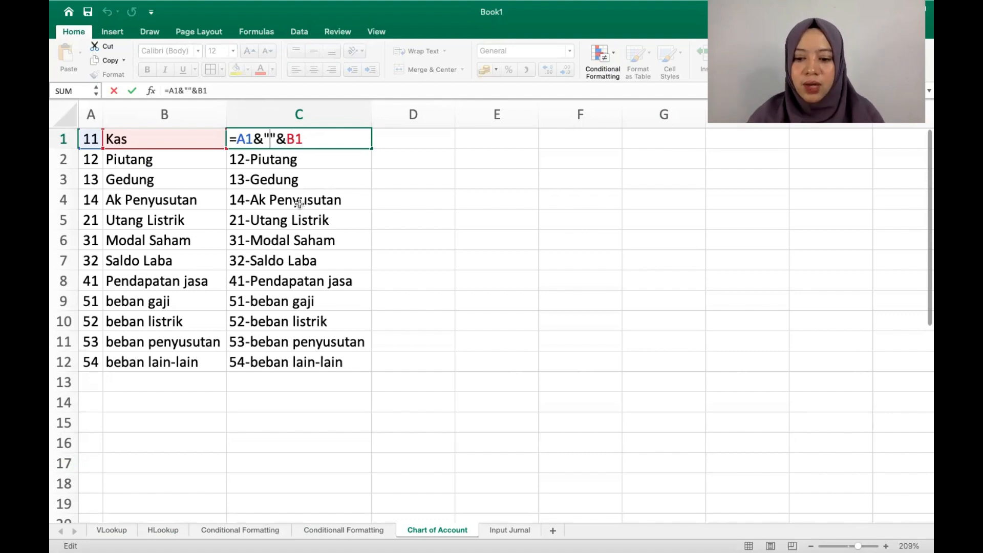
text(_)
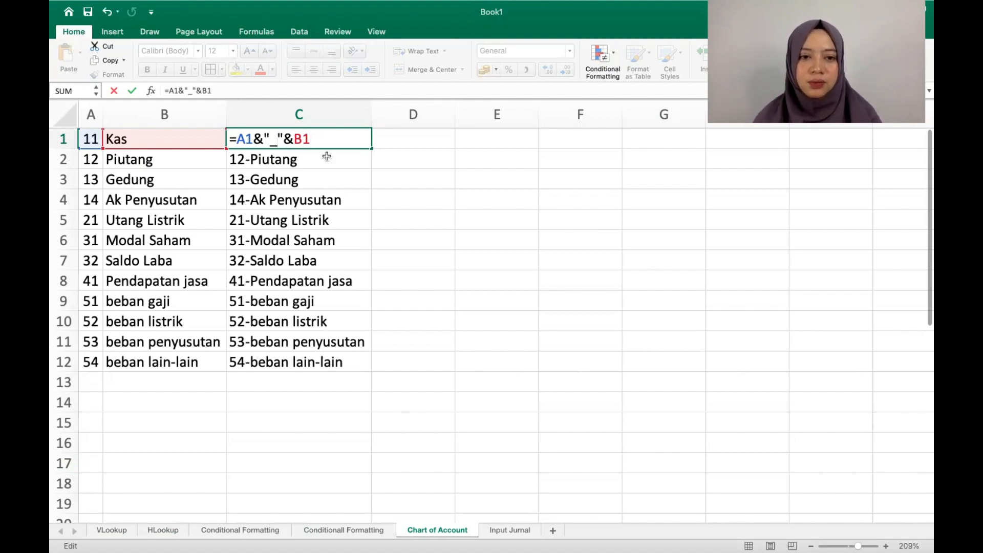
click(325, 138)
key(Return)
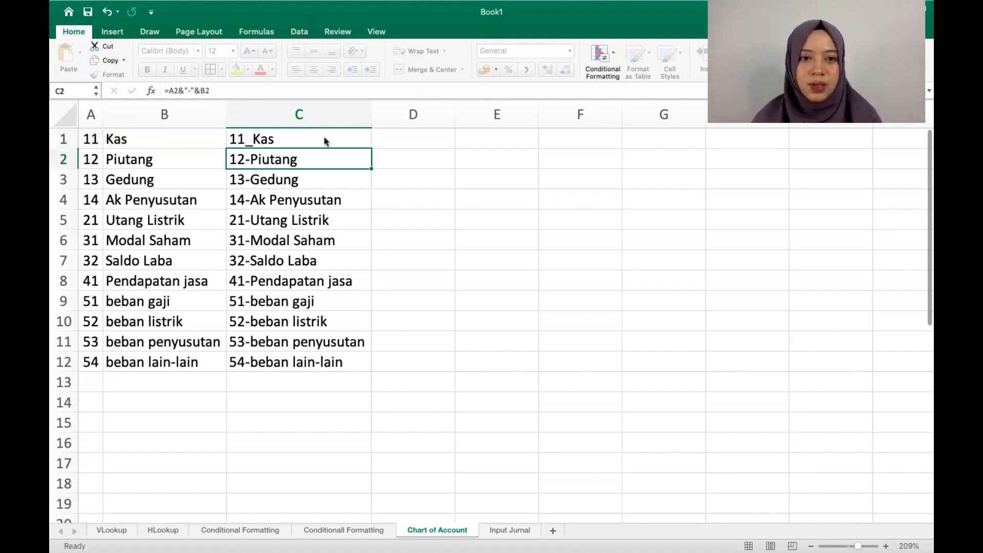
Restore the hyphen separator in C1's formula, making it =A1&"-"&B1
click(298, 137)
double_click(276, 138)
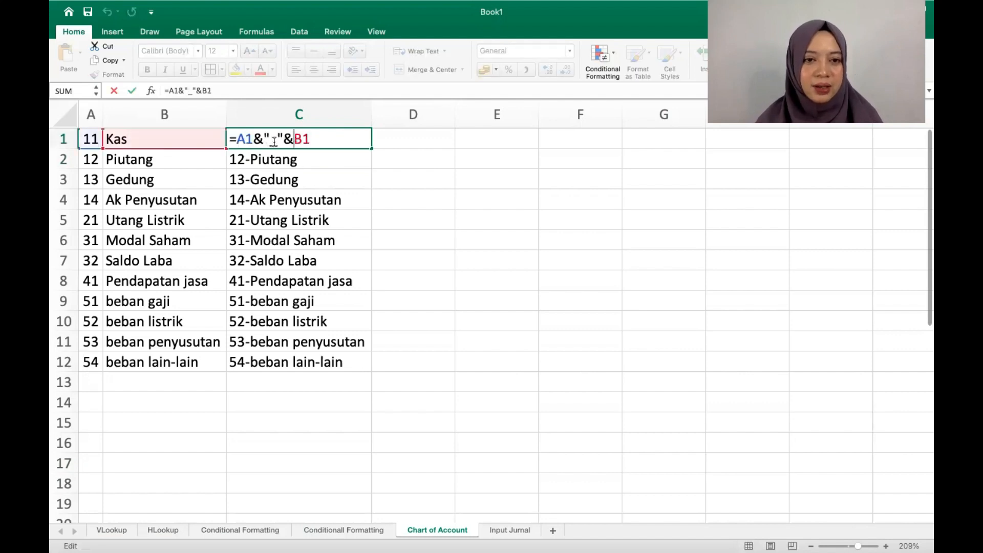
key(BackSpace)
text(-)
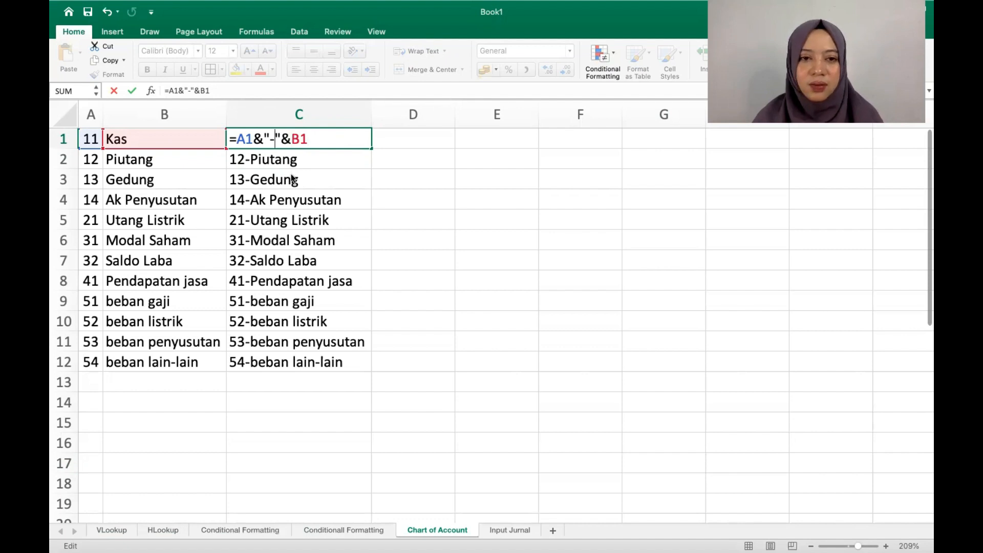
key(Return)
click(391, 169)
click(312, 137)
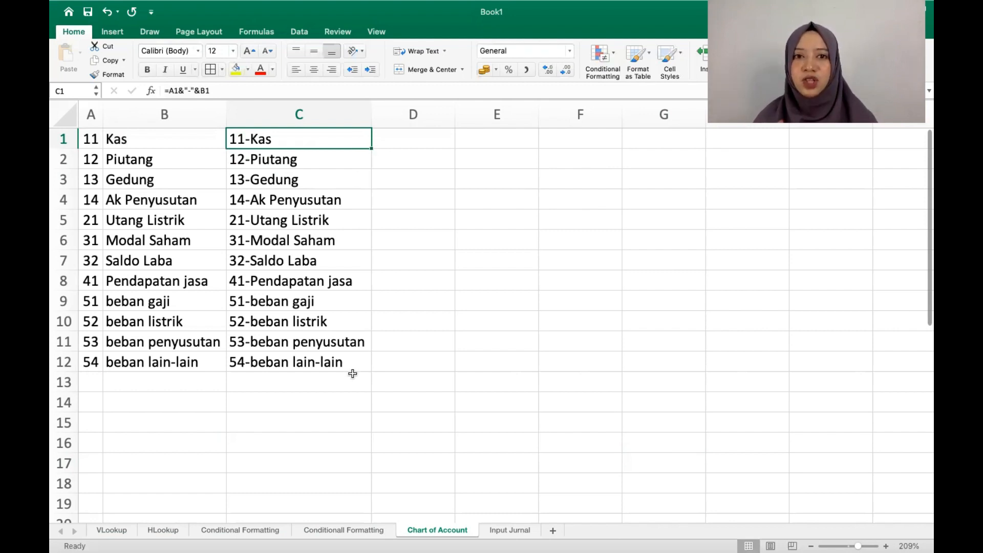
Compare the Akun entry in C2 of the Input Jurnal sheet with the account list on the Chart of Account sheet
click(509, 531)
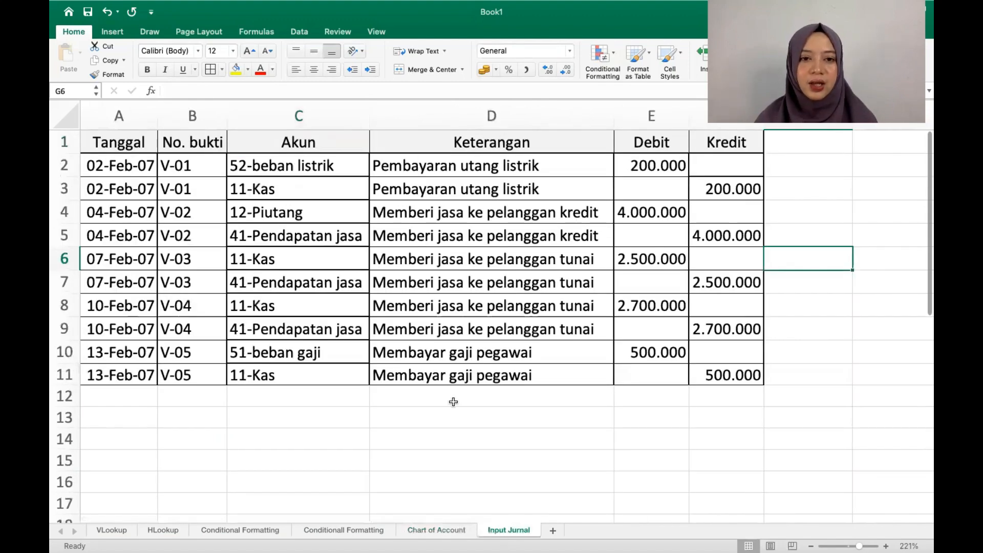
click(350, 158)
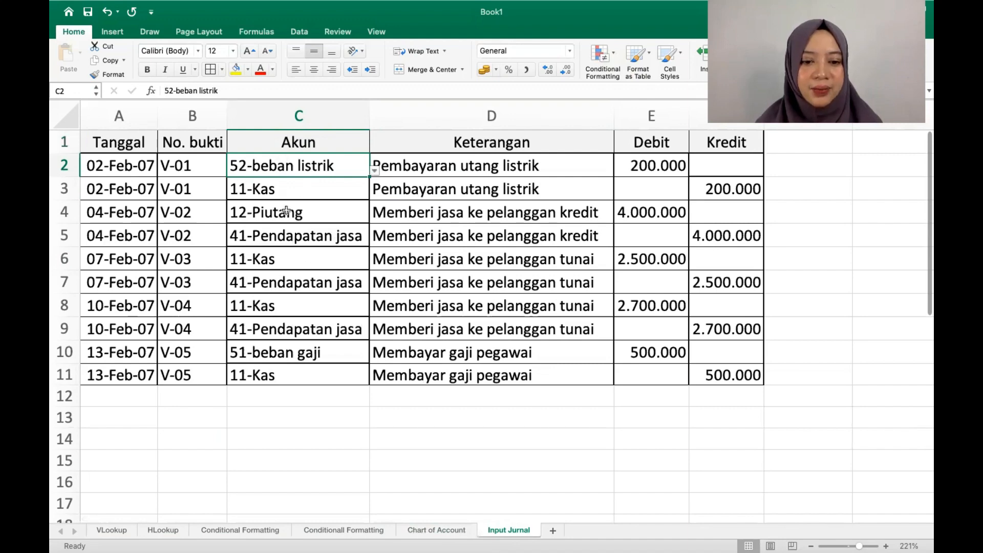
click(438, 531)
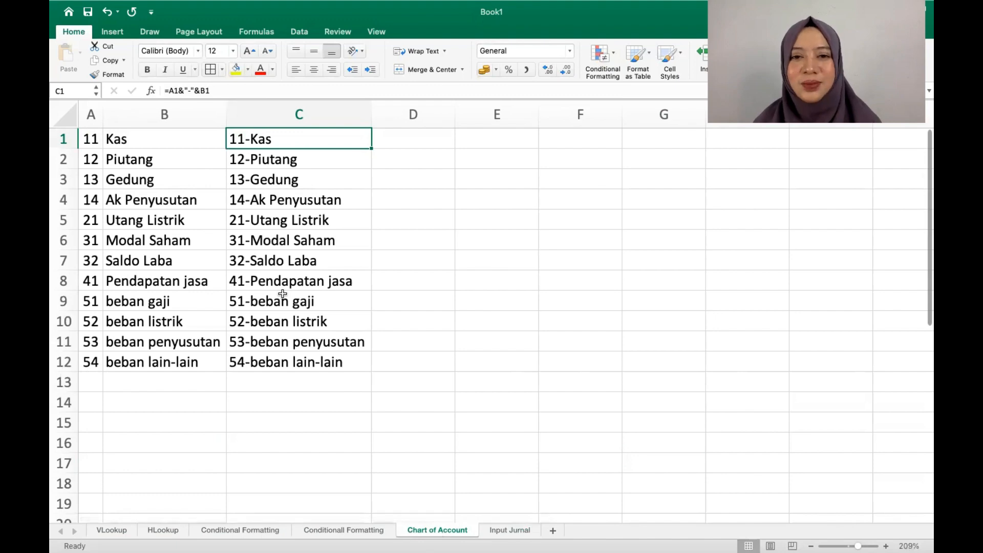
click(506, 533)
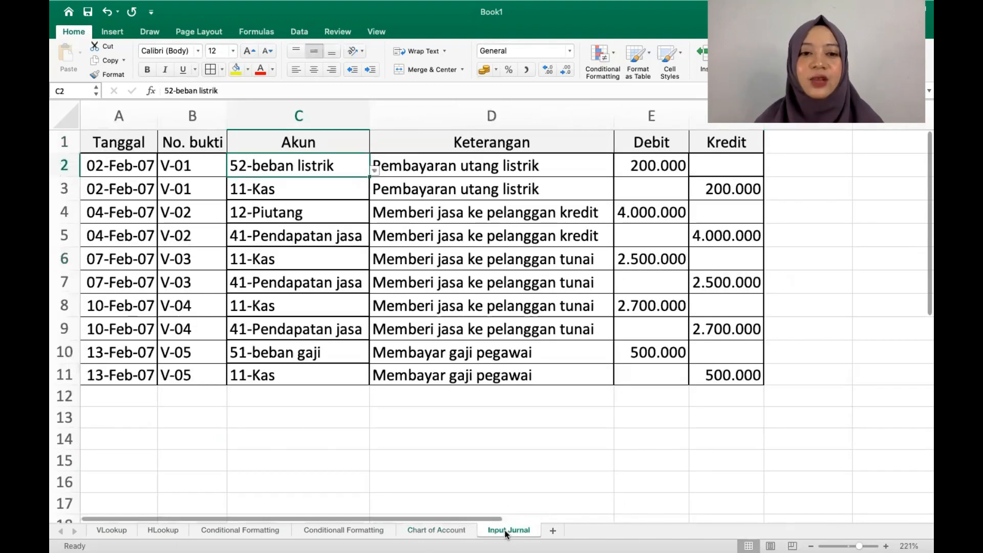